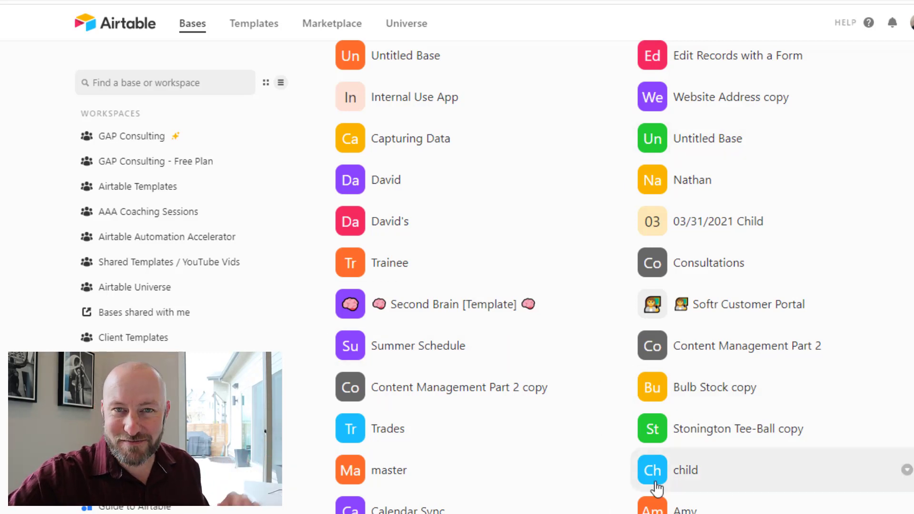
Open the Add a base dropdown at the end of the workspace's base list.
scroll(394, 381, "down", 4)
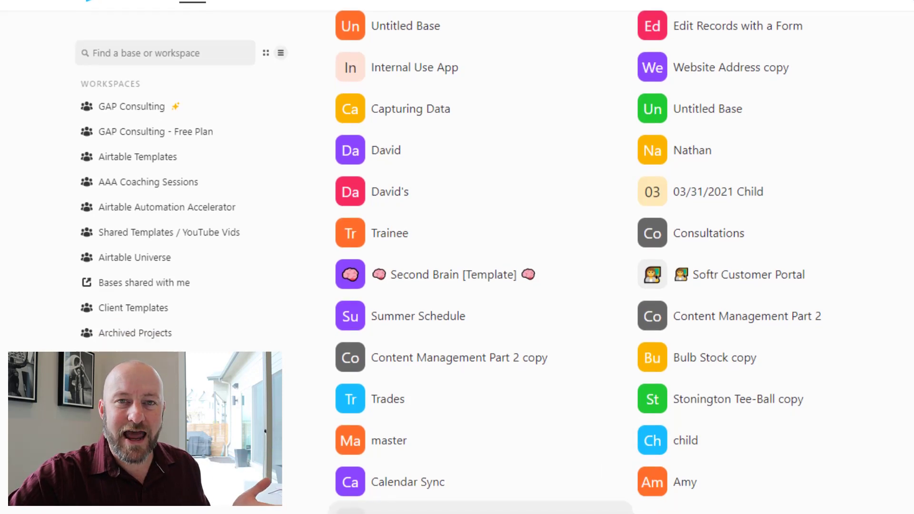
left_click(393, 354)
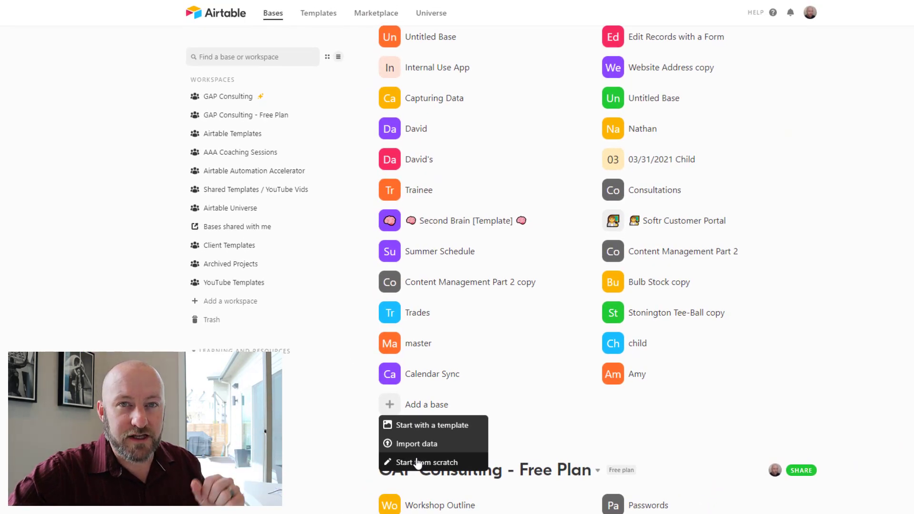
Start a blank base from scratch and rename it from Untitled Base to CRM.
left_click(418, 463)
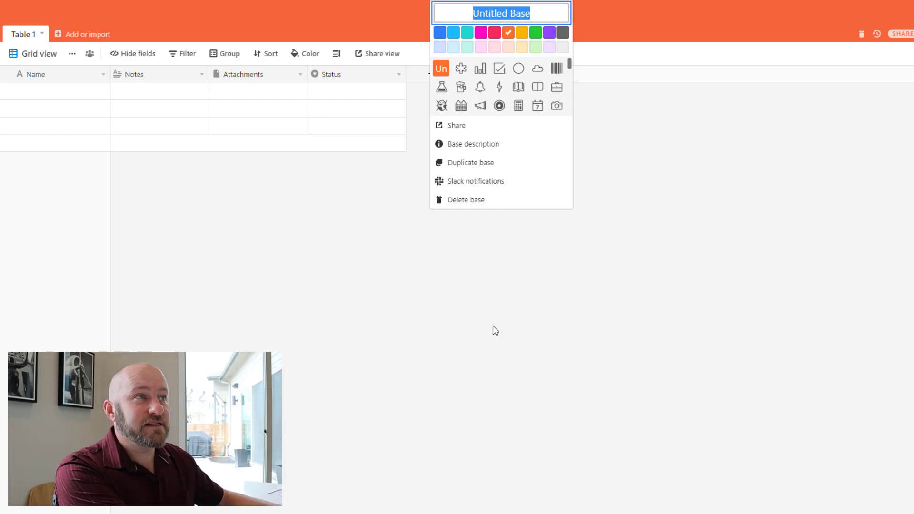
type("CRM")
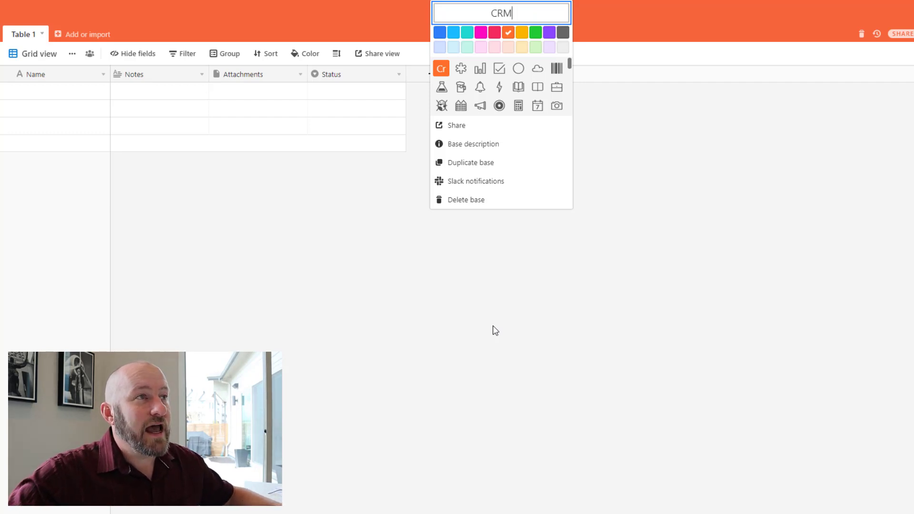
left_click(495, 331)
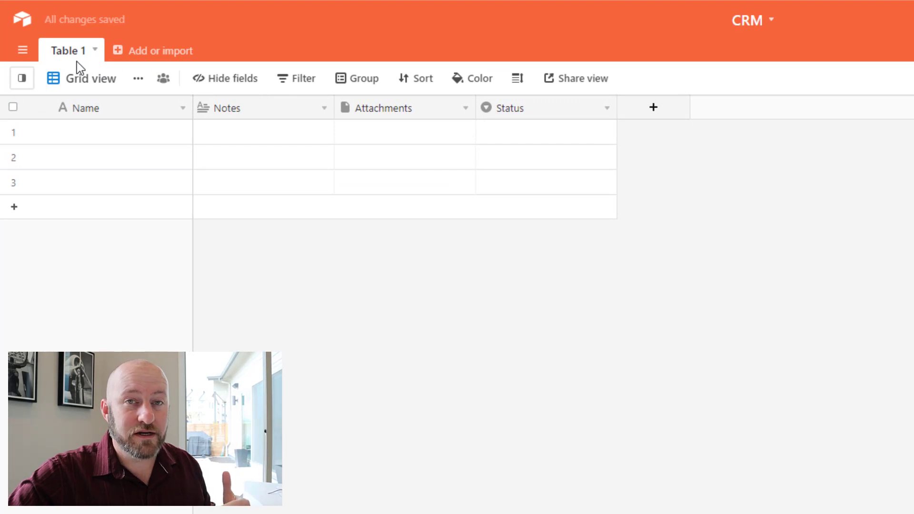
Rename the Table 1 tab to Clients.
double_click(74, 57)
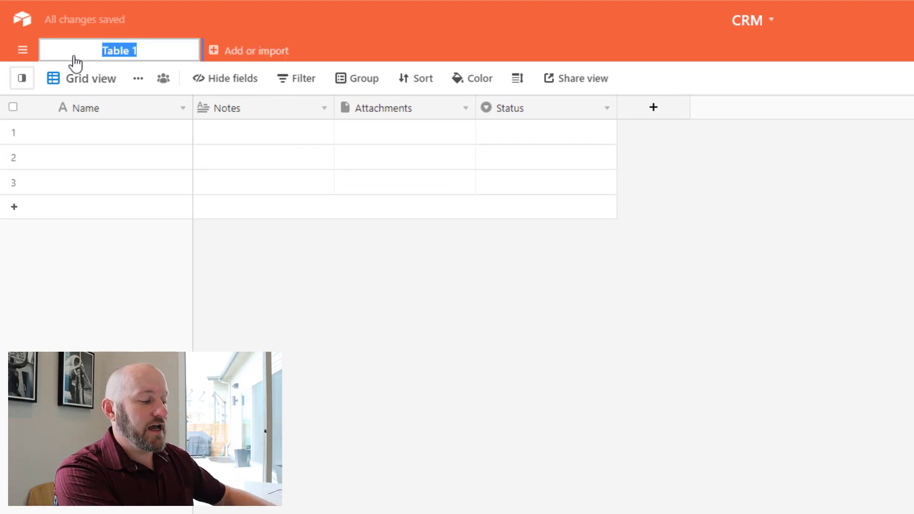
type("Clients")
key("Return")
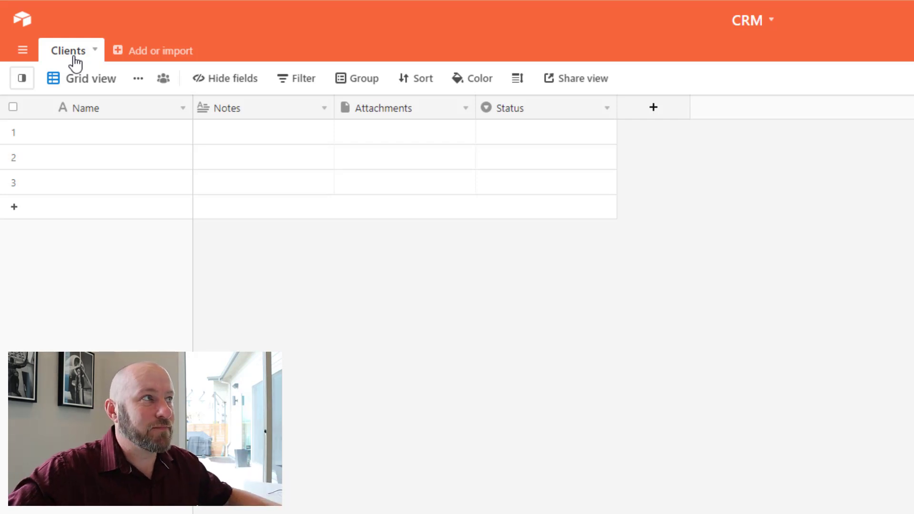
Delete the Notes, Attachments and Status fields so only Name remains.
right_click(265, 114)
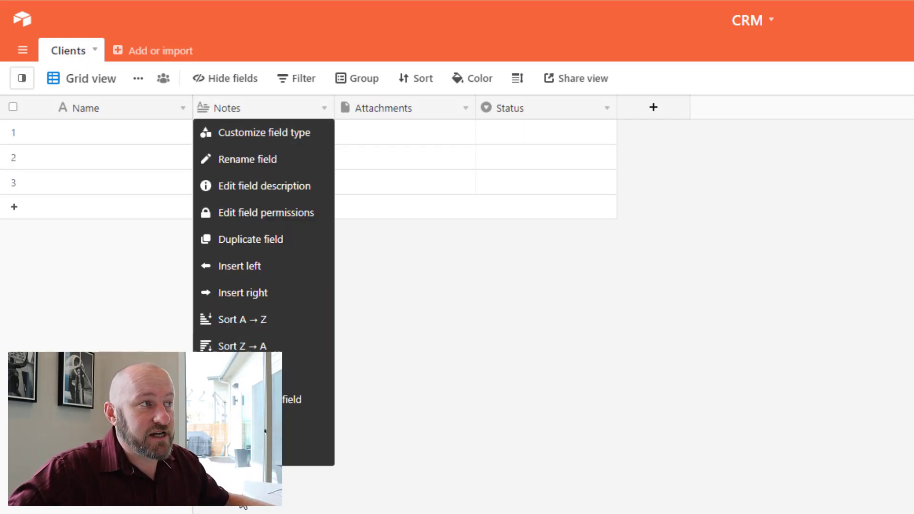
left_click(242, 453)
right_click(259, 114)
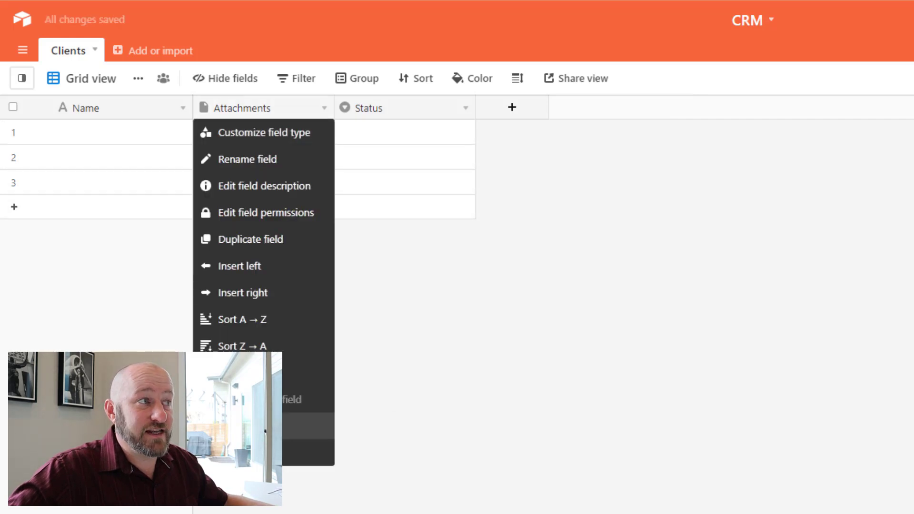
left_click(243, 453)
right_click(265, 115)
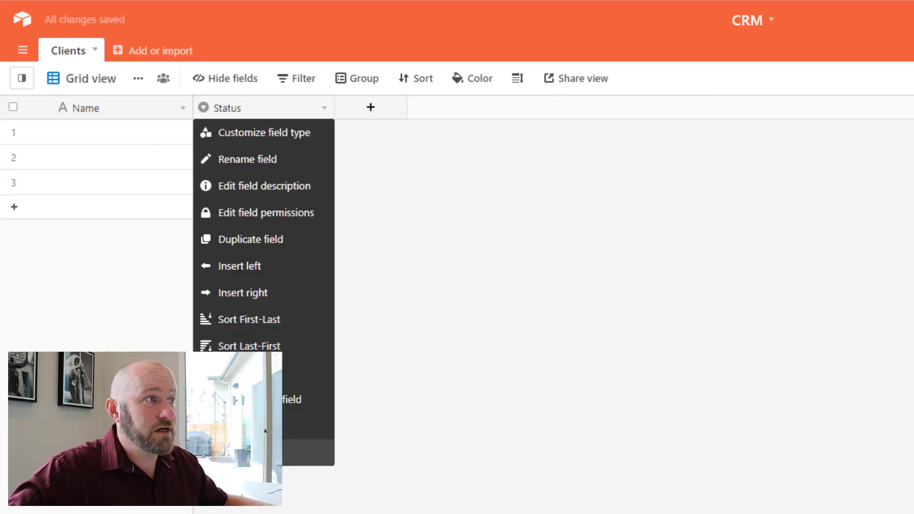
left_click(243, 452)
left_click(229, 108)
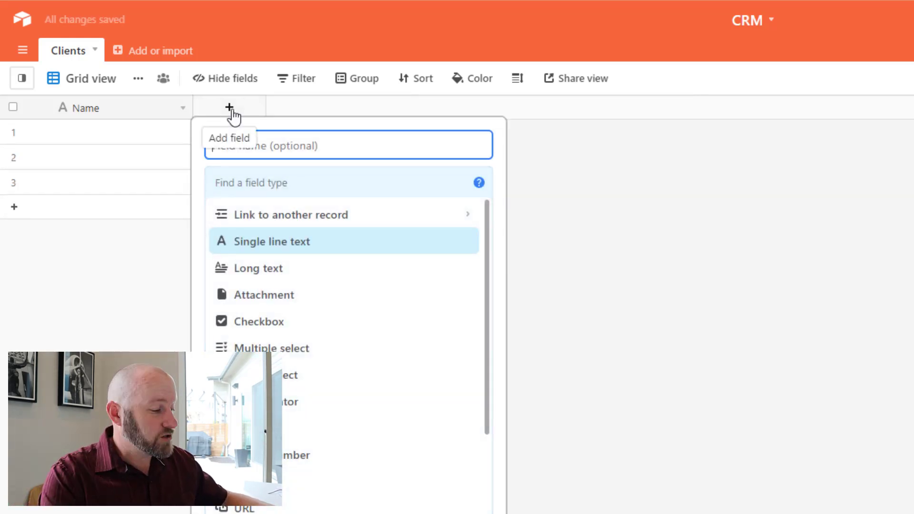
Add First Name and Last Name single line text fields.
type("First Name")
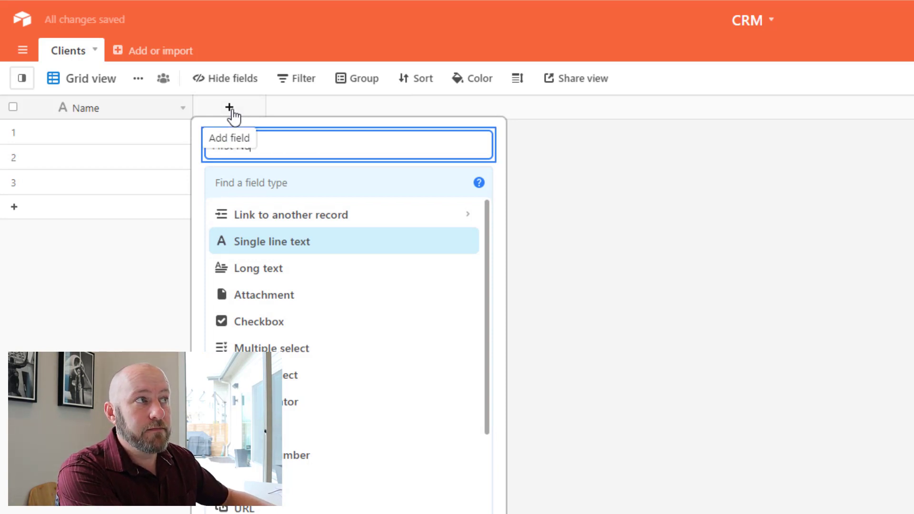
key("Return")
double_click(231, 111)
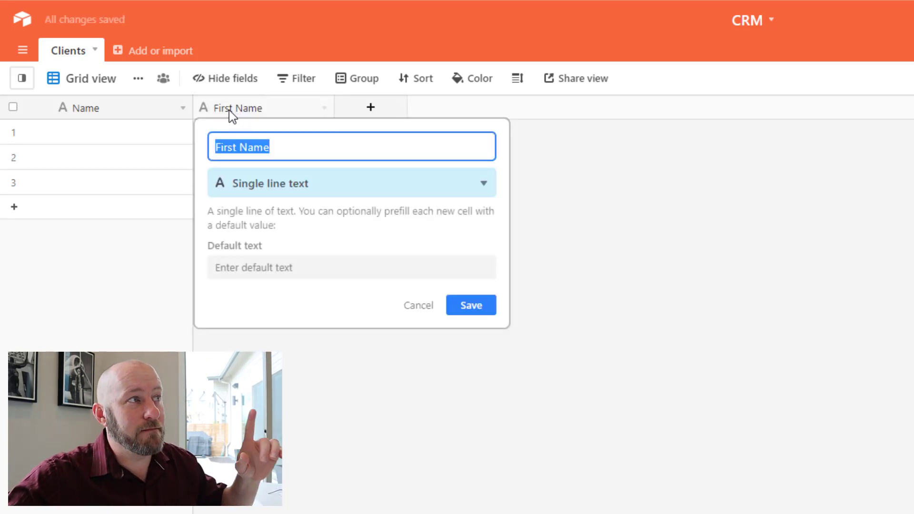
left_click(580, 231)
left_click(374, 109)
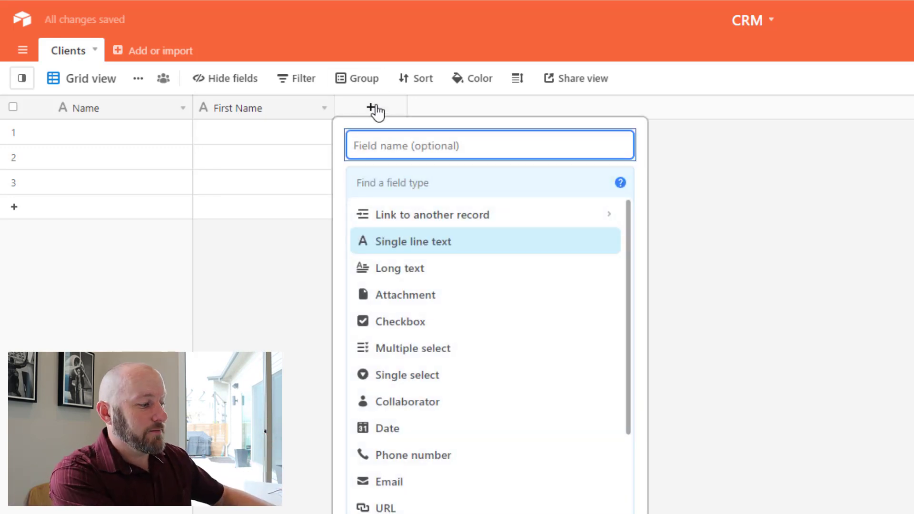
type("Last Name")
key("Return")
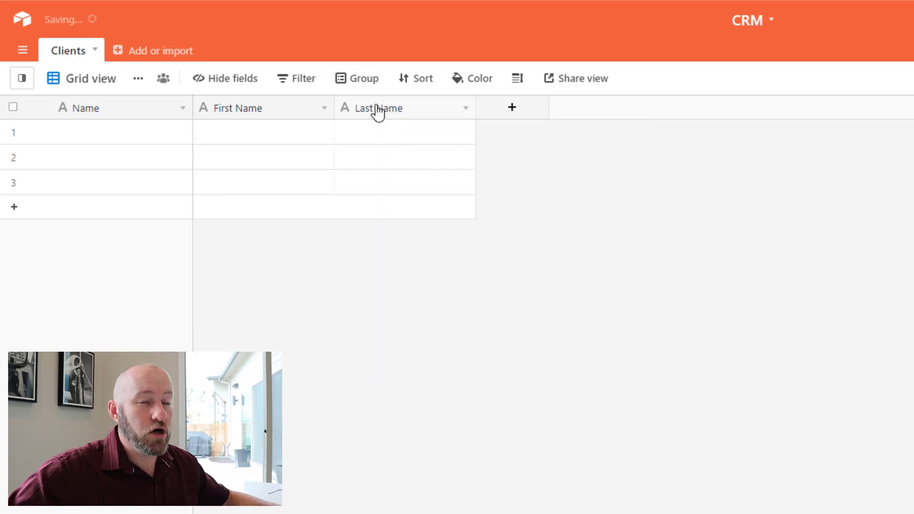
Add an Email field of type Email.
left_click(510, 114)
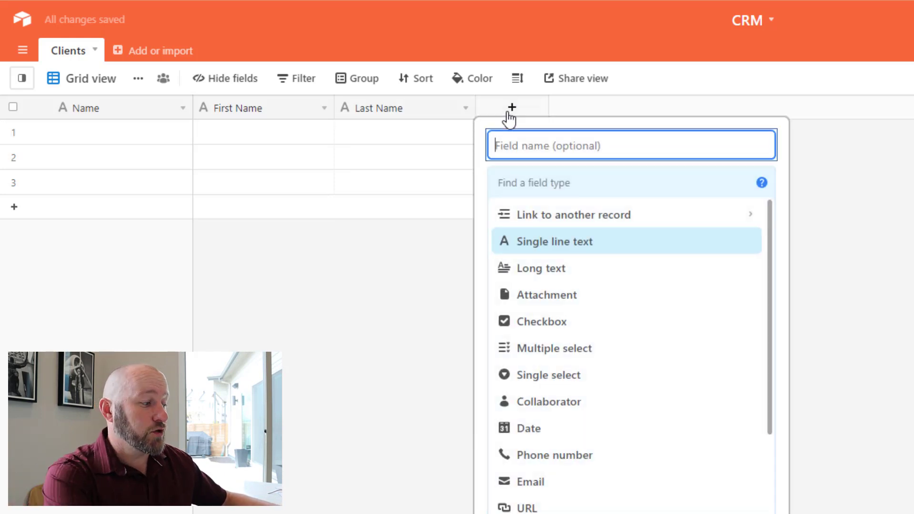
type("Email")
key("Tab")
type("ema")
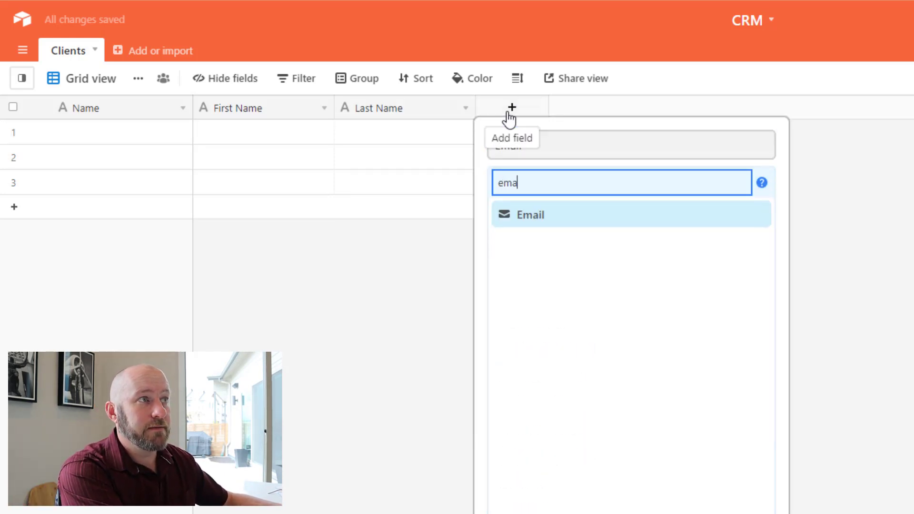
left_click(558, 220)
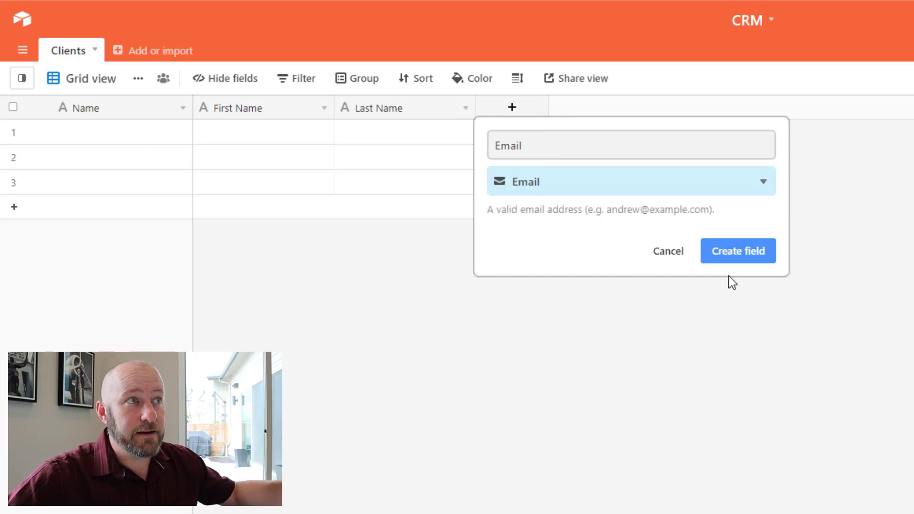
left_click(737, 263)
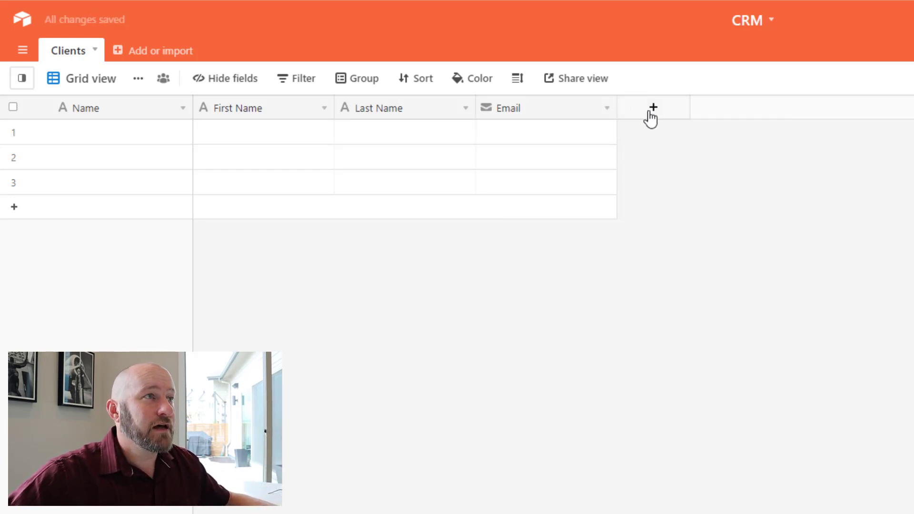
Rename the primary Name field to Full Name and make it a Formula field.
double_click(101, 115)
type("Full Name")
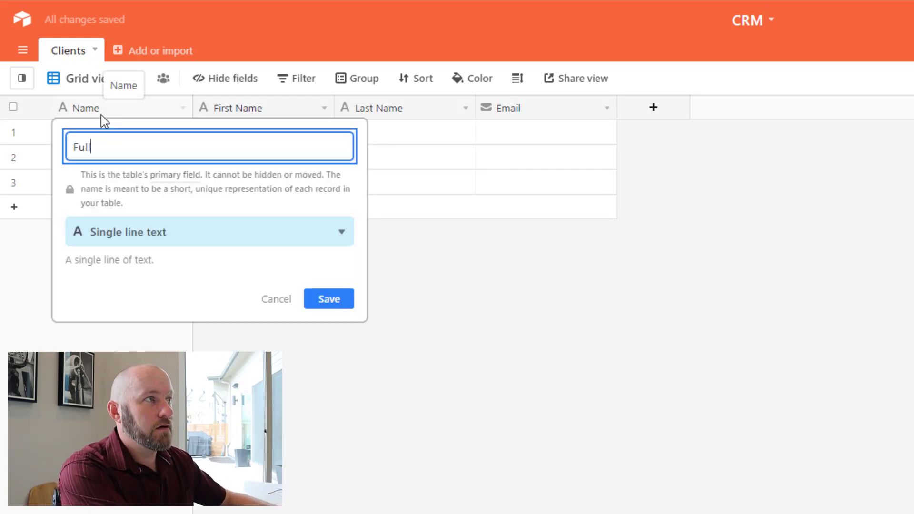
key("Tab")
key("Tab")
type("f")
key("Return")
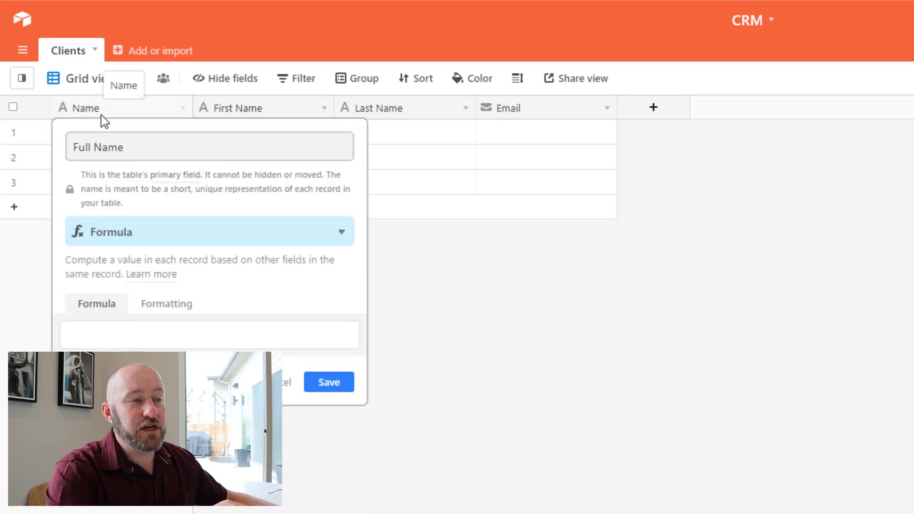
Enter the formula CONCATENATE({First Name}, ' ',{Last Name}) and save it.
left_click(190, 326)
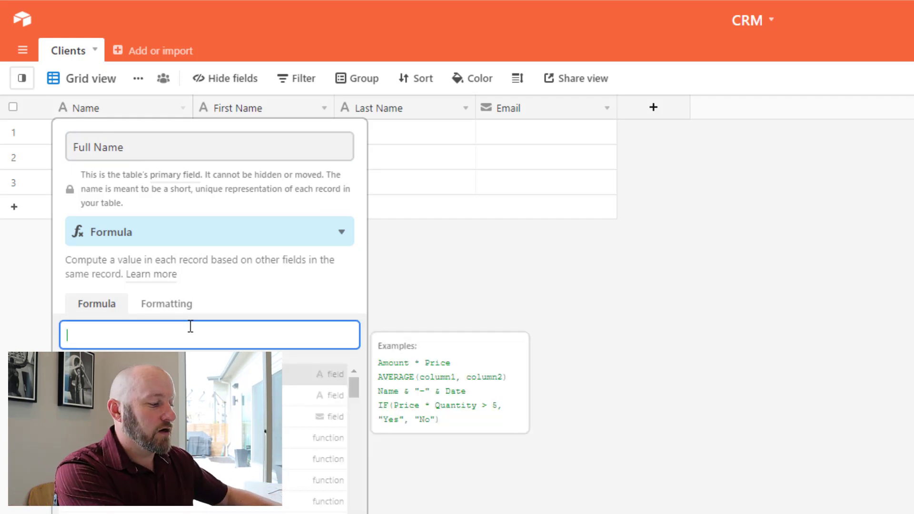
type("conca")
key("Tab")
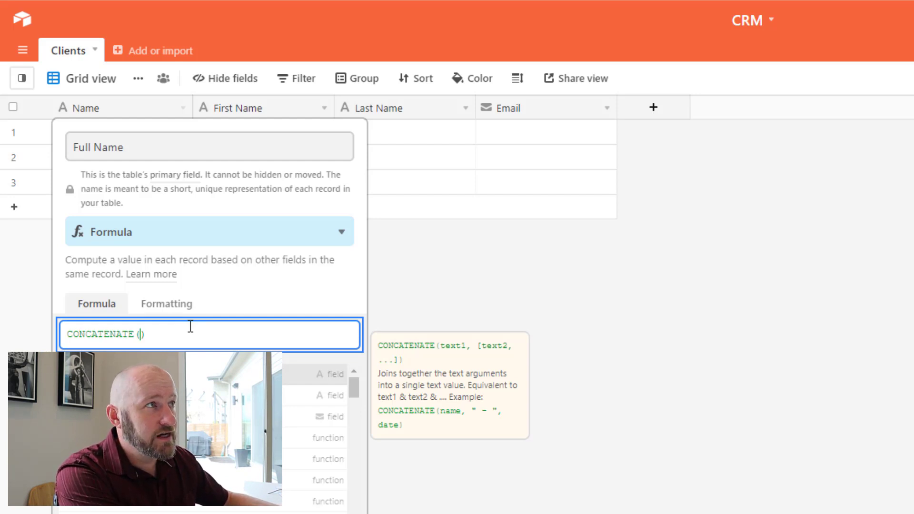
type("firs")
key("Tab")
type(", ' ',")
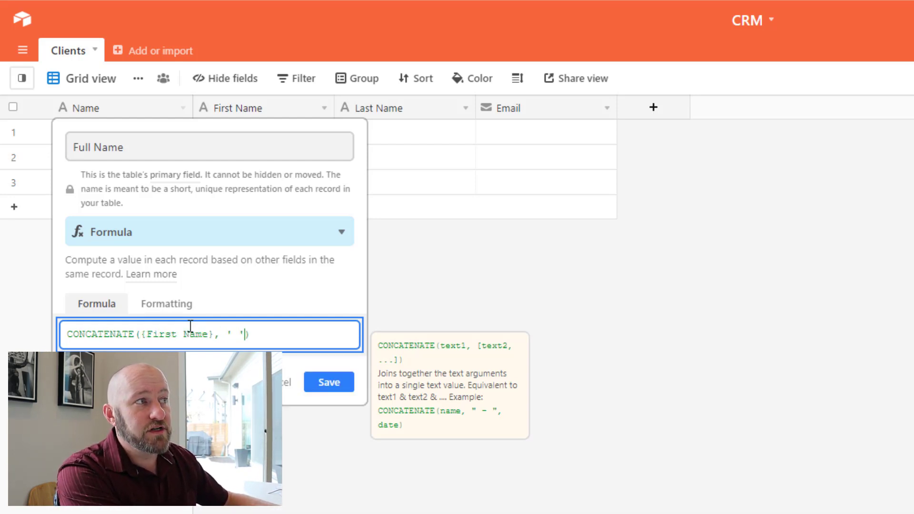
type("las")
key("Tab")
key("Return")
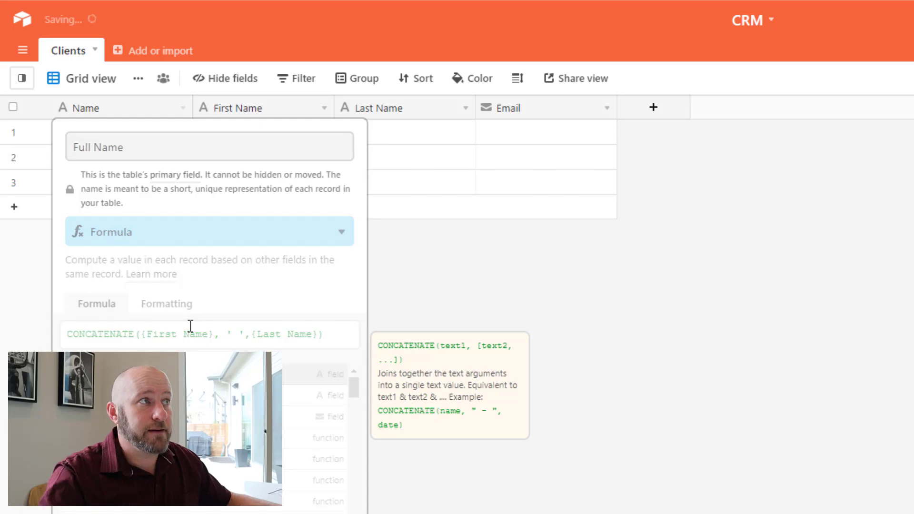
Enter the first client's first name and last name.
left_click(234, 131)
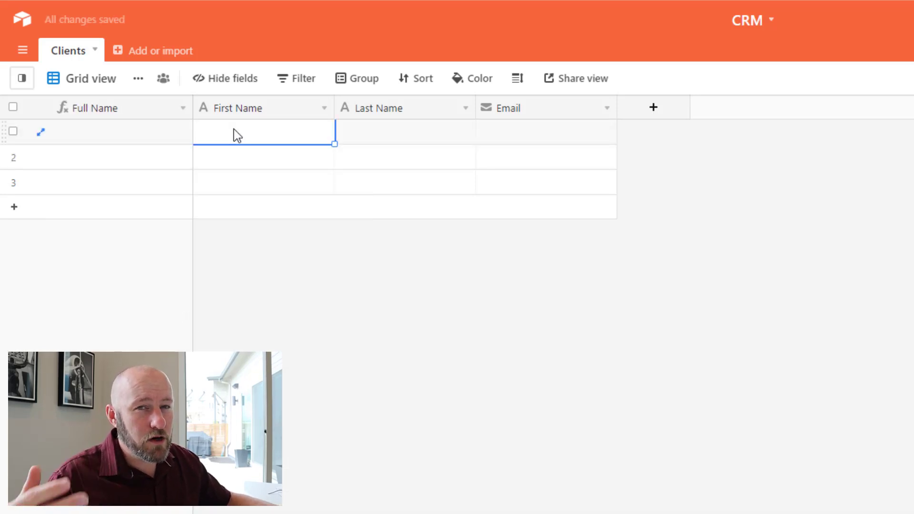
key("Tab")
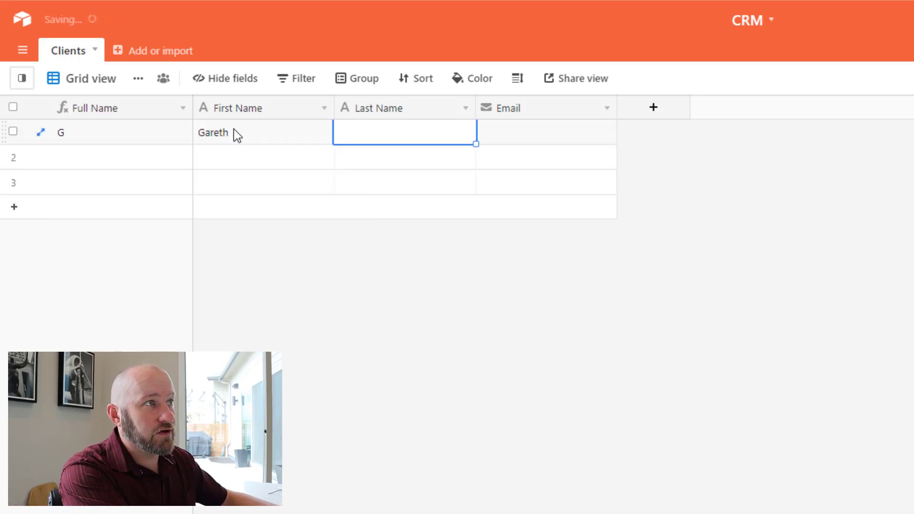
key("Tab")
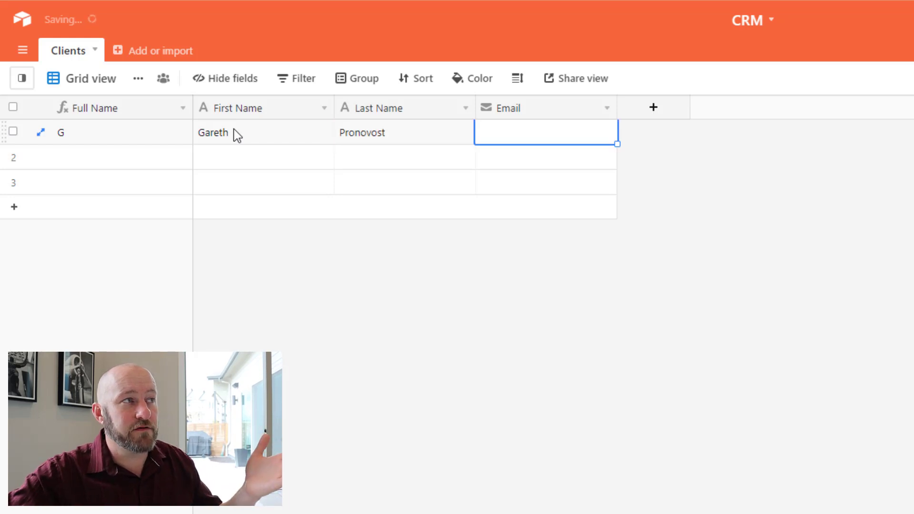
left_click(233, 130)
left_click(377, 133)
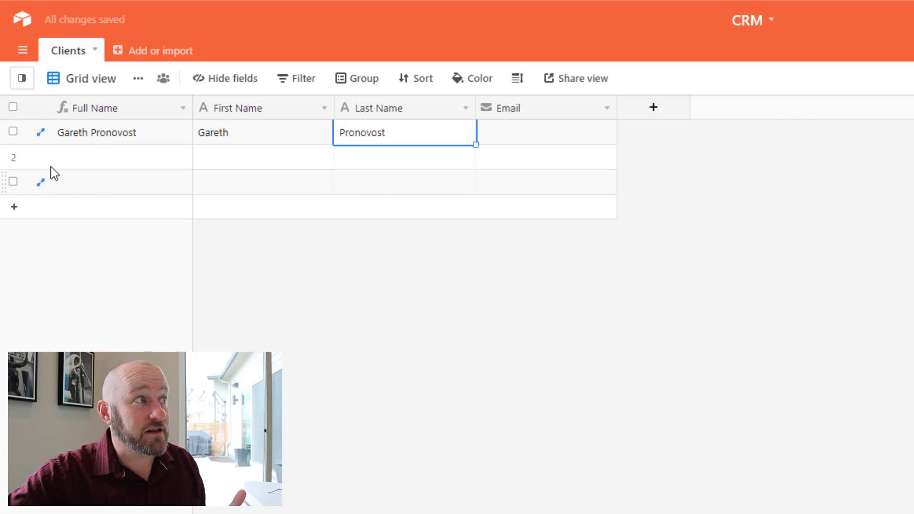
Delete the empty rows 2 and 3 from Clients.
left_click(13, 157)
left_click(13, 182)
right_click(14, 182)
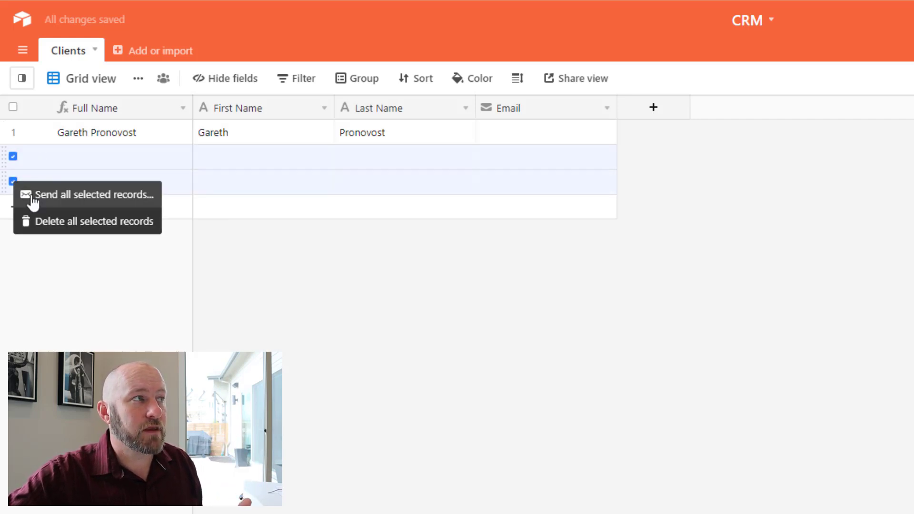
left_click(47, 222)
Enter the client's email address and widen the Email column to show it fully.
left_click(551, 135)
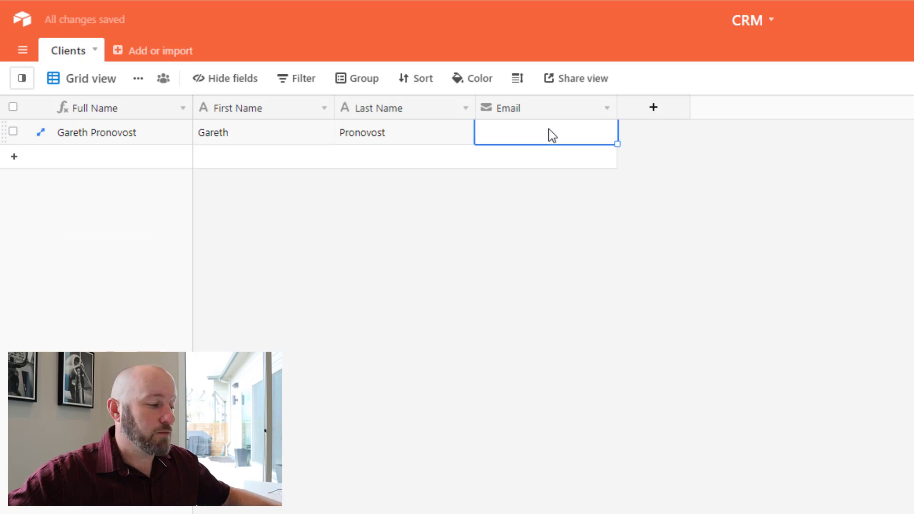
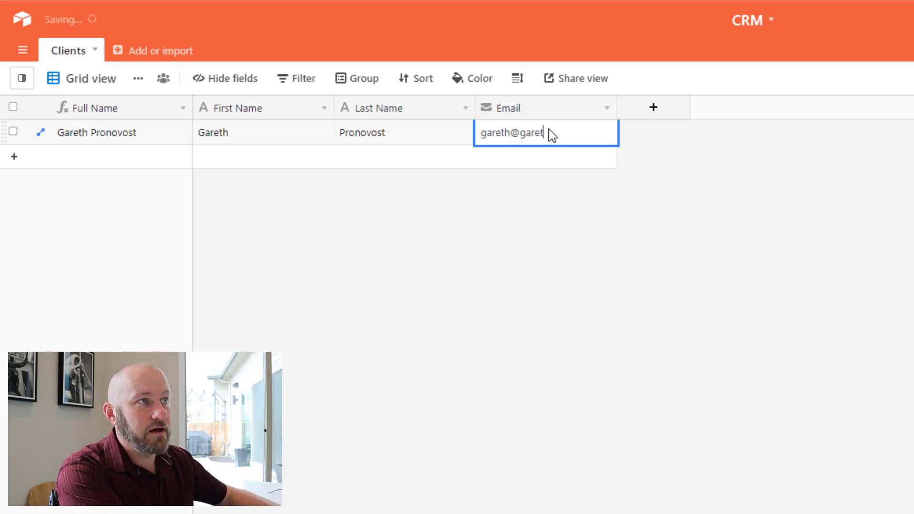
key("shift+Tab")
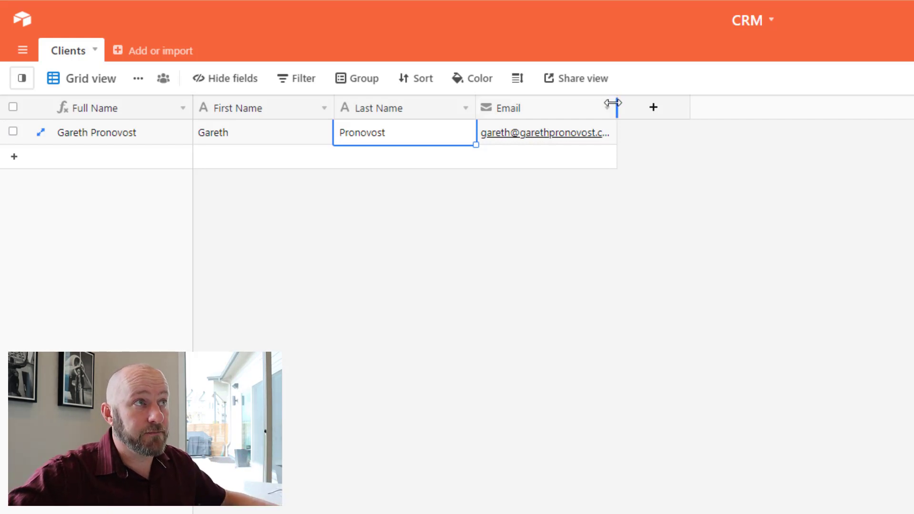
left_click_drag(623, 101, 659, 101)
Create an empty table named Projects.
left_click(578, 370)
left_click(166, 52)
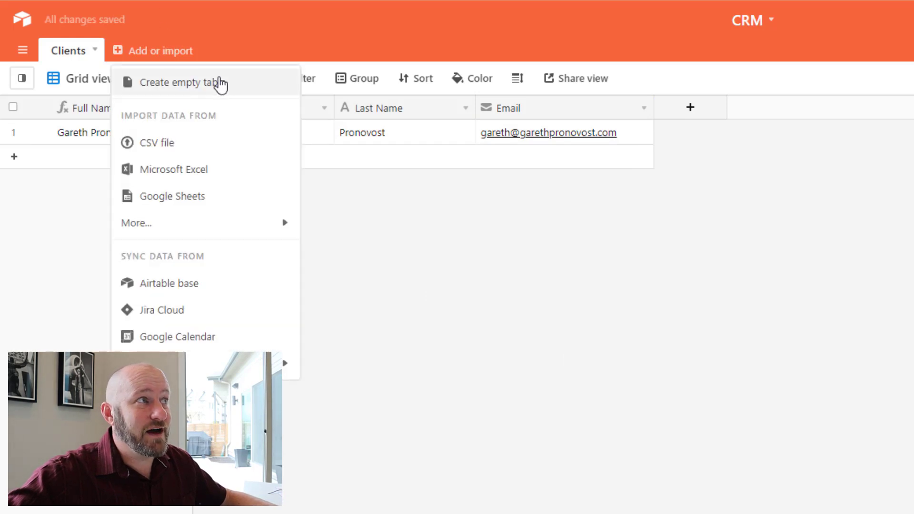
left_click(213, 91)
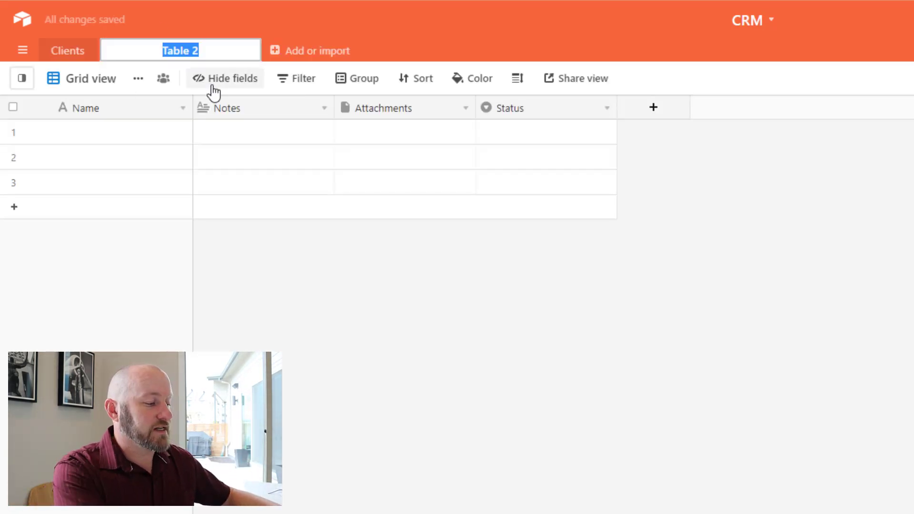
type("Projects")
key("Return")
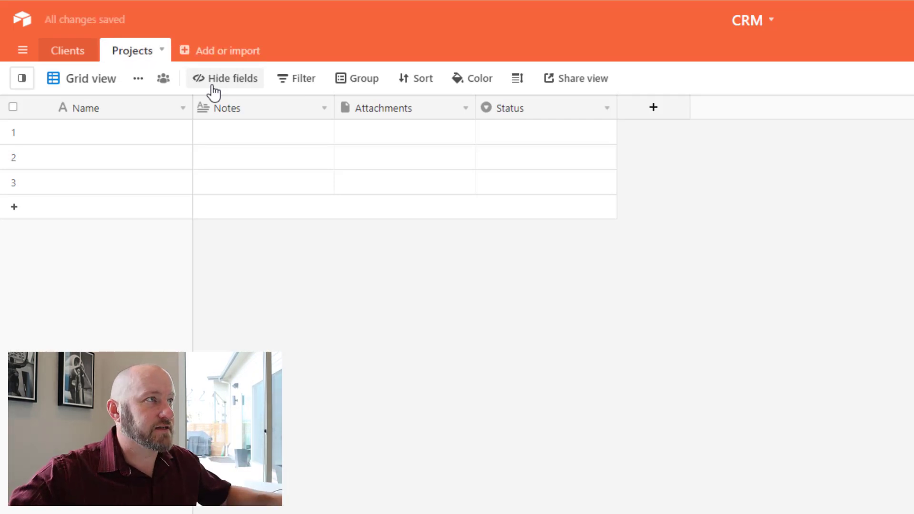
Delete the Projects table's Notes, Attachments and Status fields, leaving only Name.
right_click(253, 117)
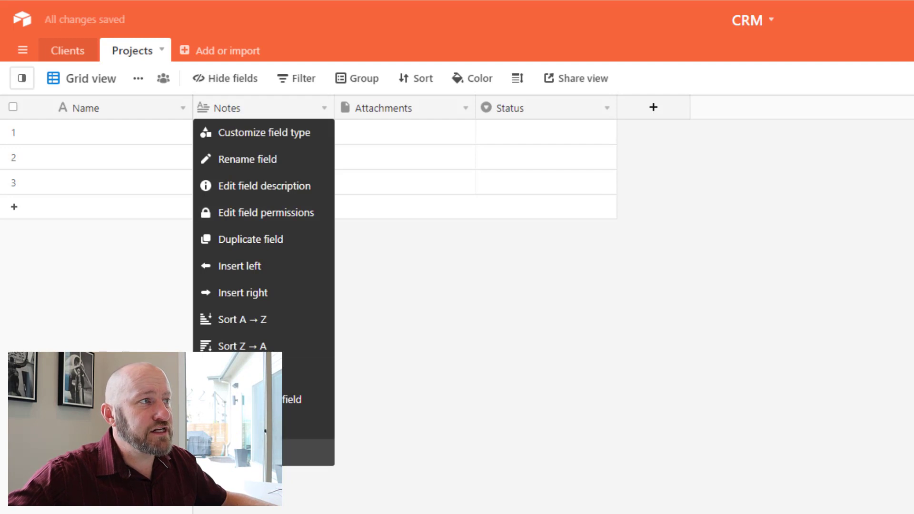
left_click(257, 452)
right_click(267, 110)
left_click(257, 452)
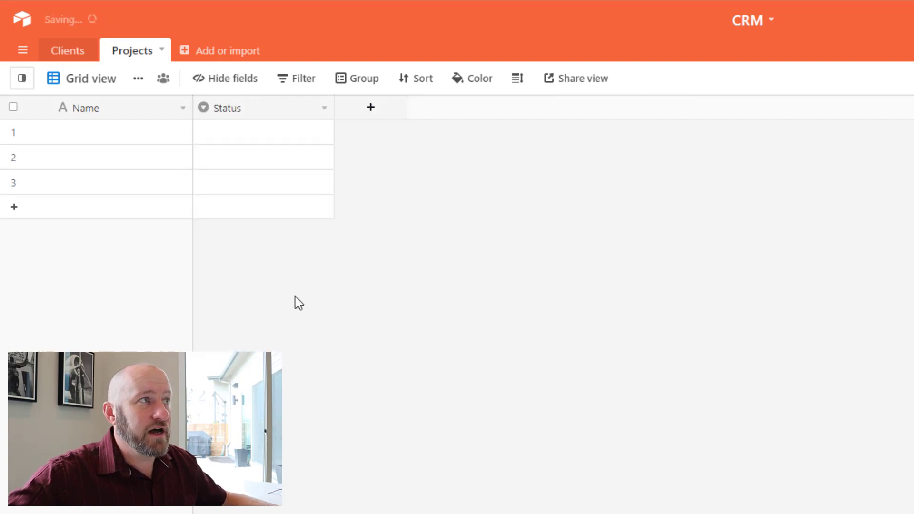
right_click(265, 99)
left_click(267, 452)
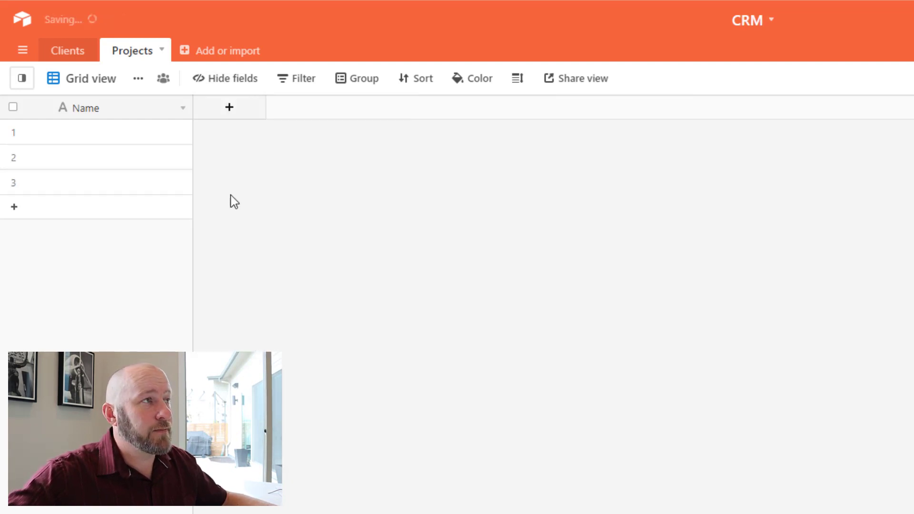
left_click(233, 117)
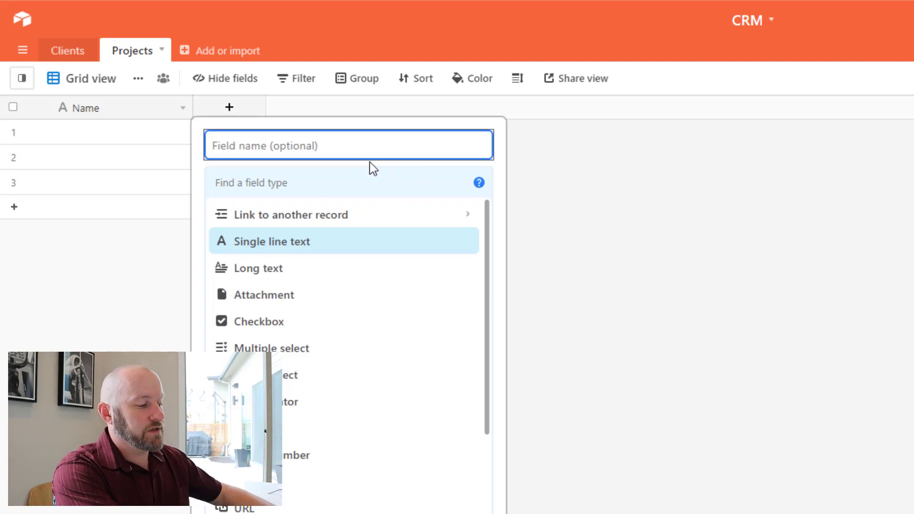
Add a Client field linking to Clients with multiple linked records turned off.
type("Client")
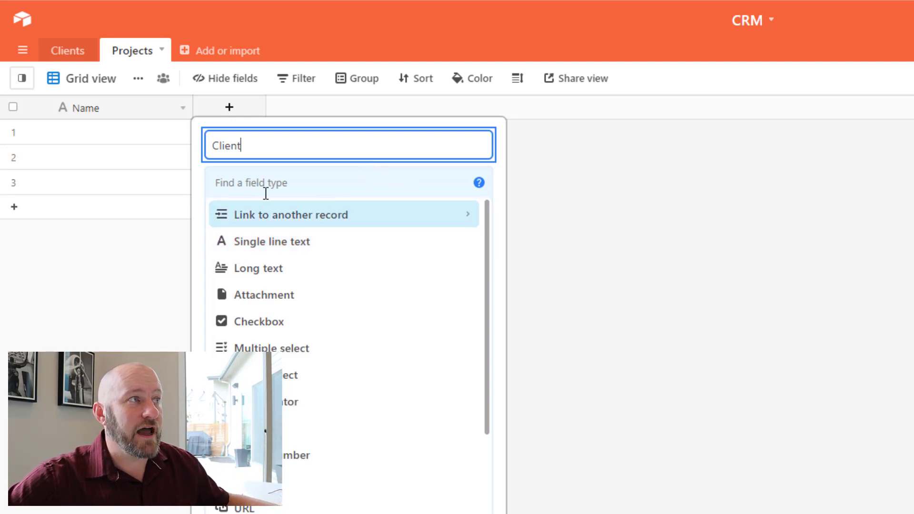
left_click(271, 222)
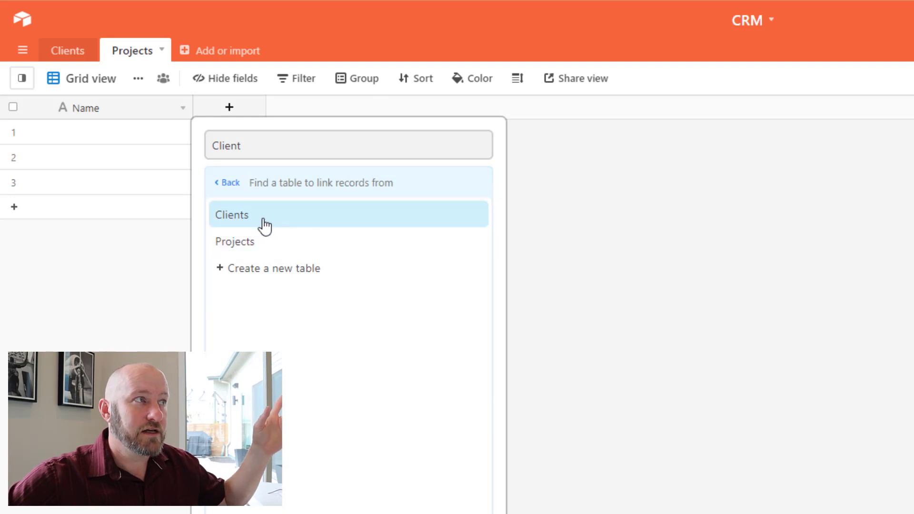
left_click(265, 222)
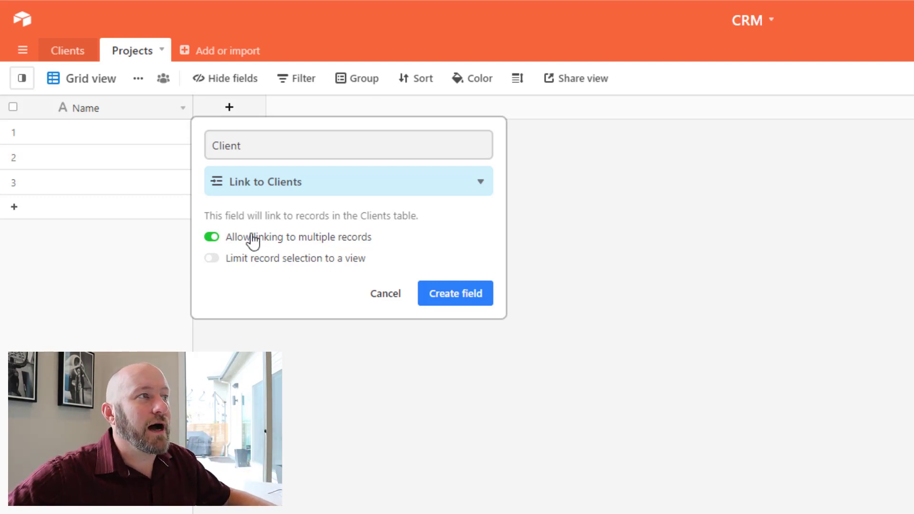
left_click(244, 244)
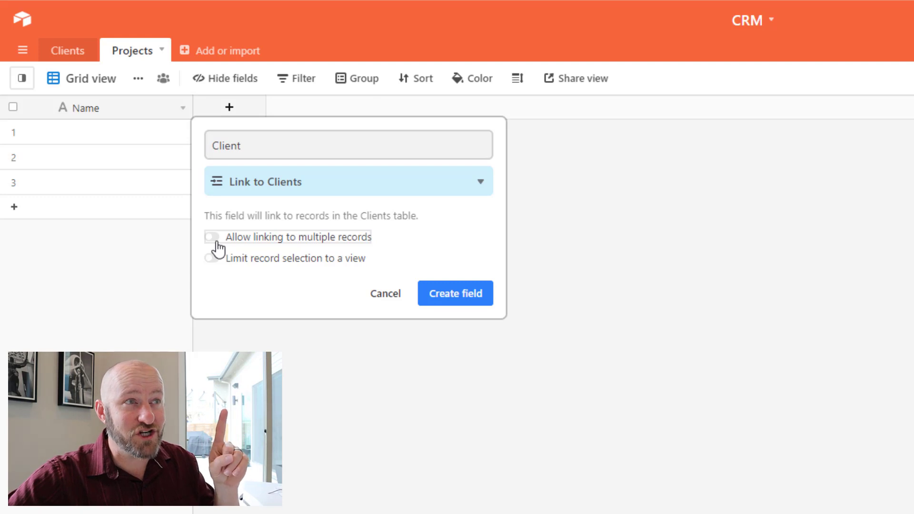
left_click(470, 299)
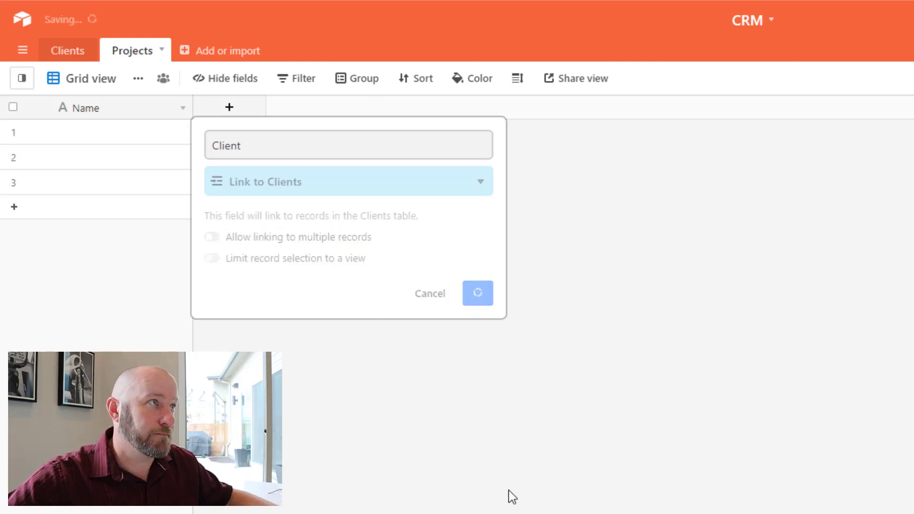
left_click(67, 53)
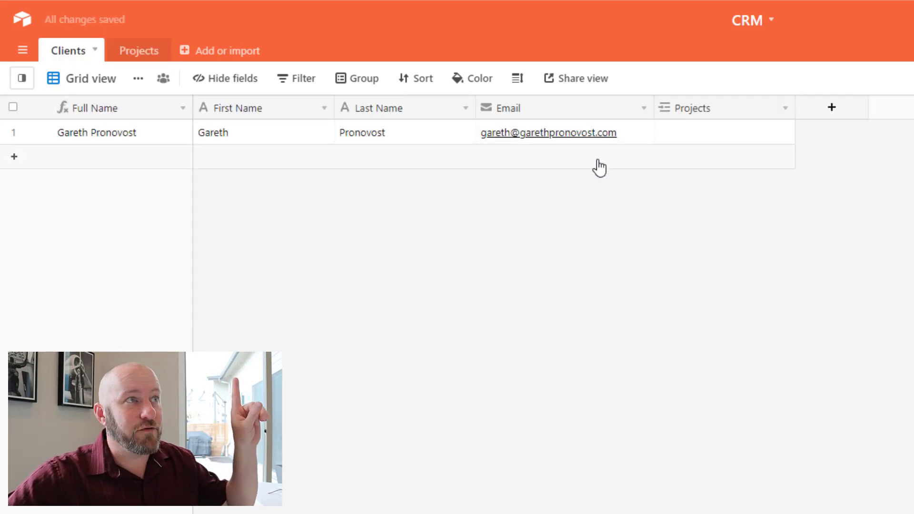
double_click(736, 109)
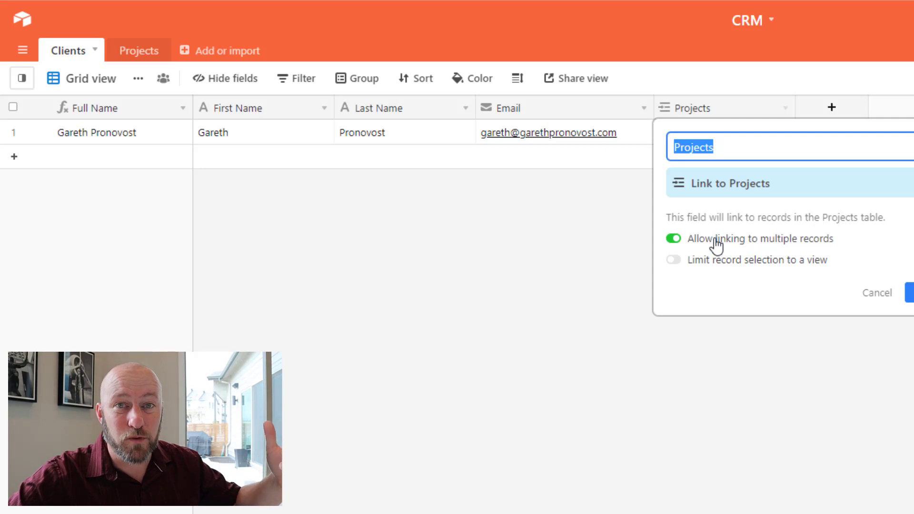
key("Return")
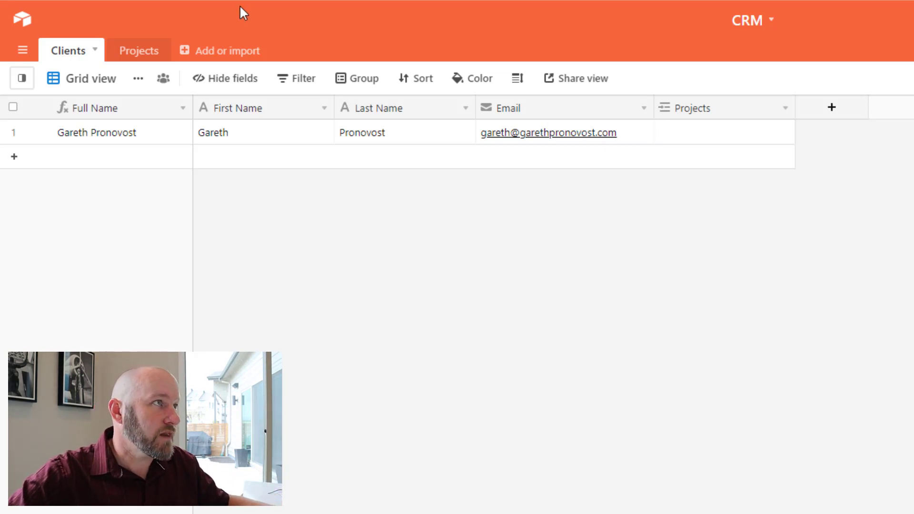
In Projects, enter Project 1 as the first record's name.
left_click(138, 52)
left_click(148, 140)
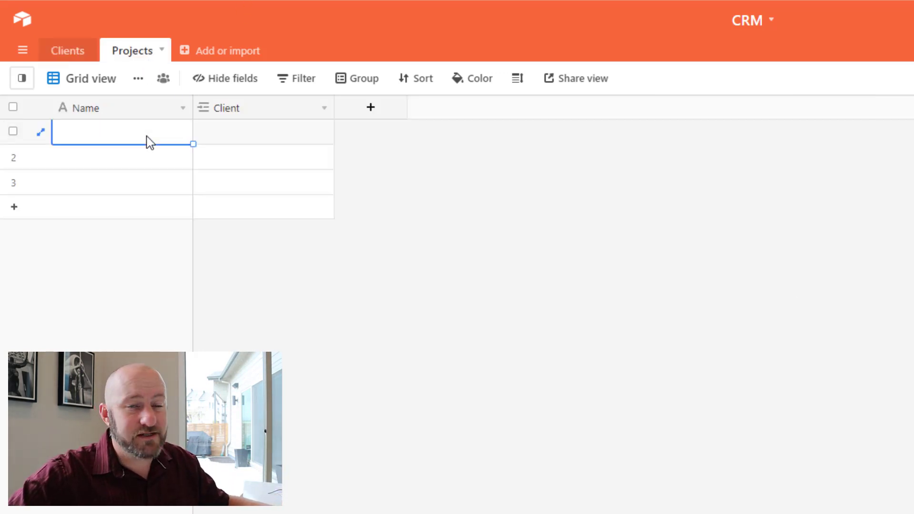
type("Proj")
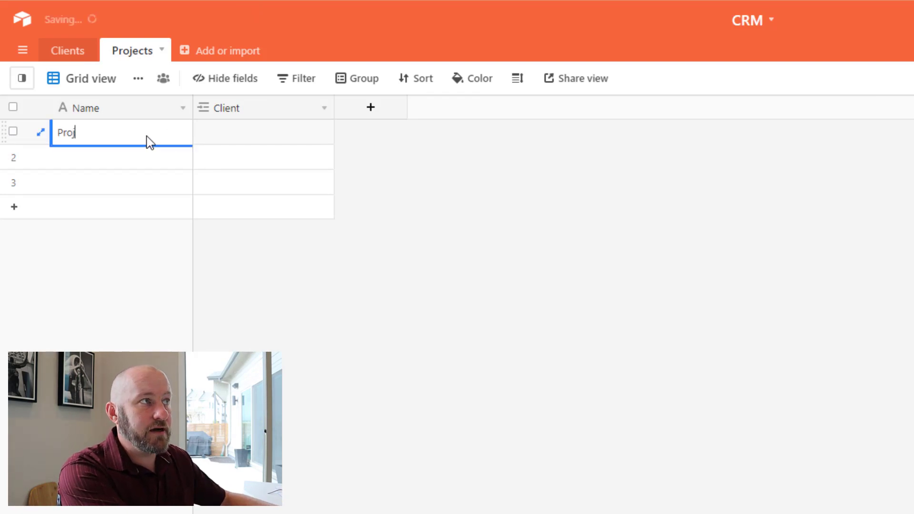
type("ect 1")
key("Return")
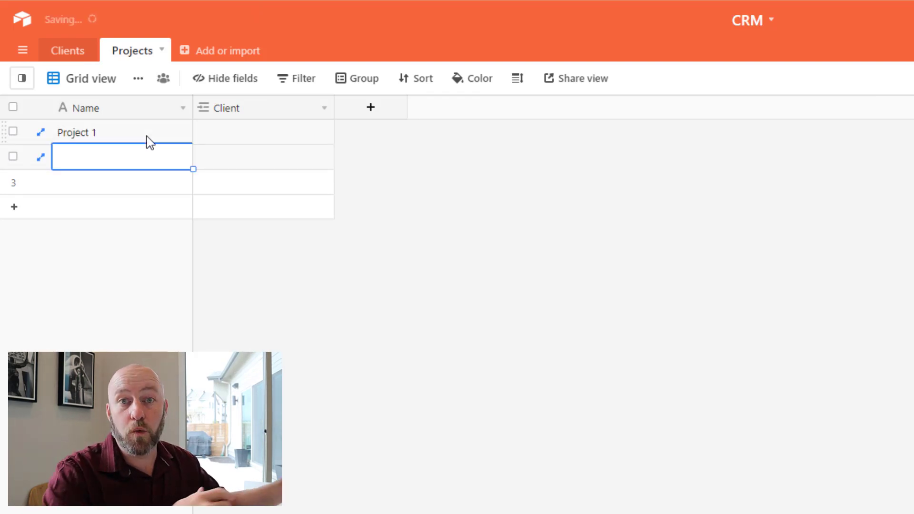
Delete the empty project rows 2 and 3.
left_click(13, 156)
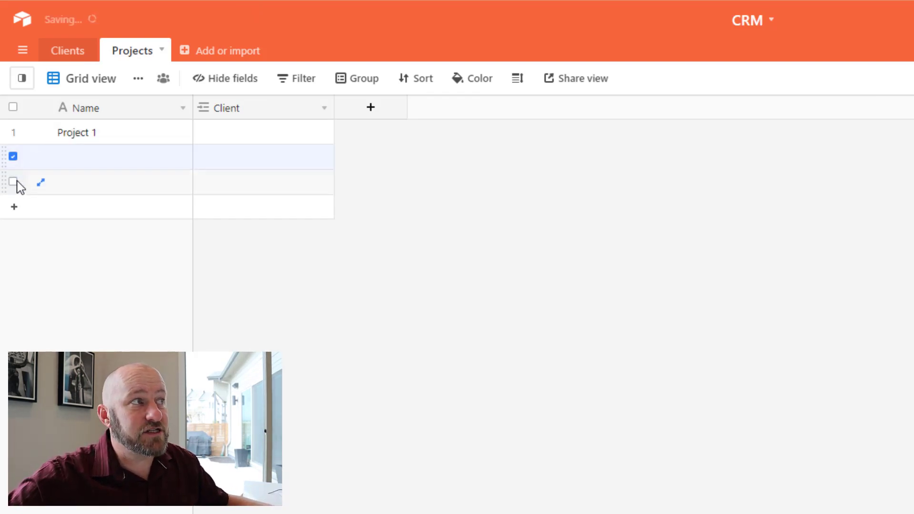
left_click(13, 182)
right_click(15, 184)
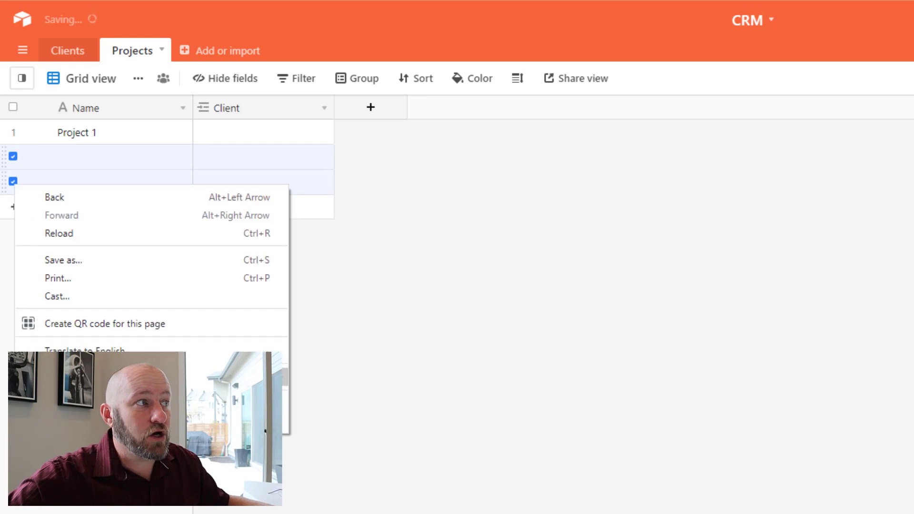
right_click(12, 183)
left_click(56, 223)
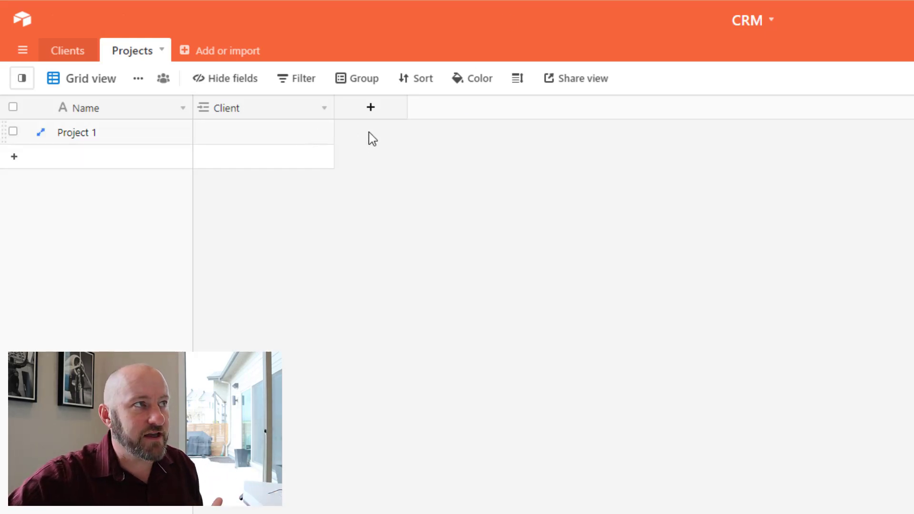
left_click(198, 140)
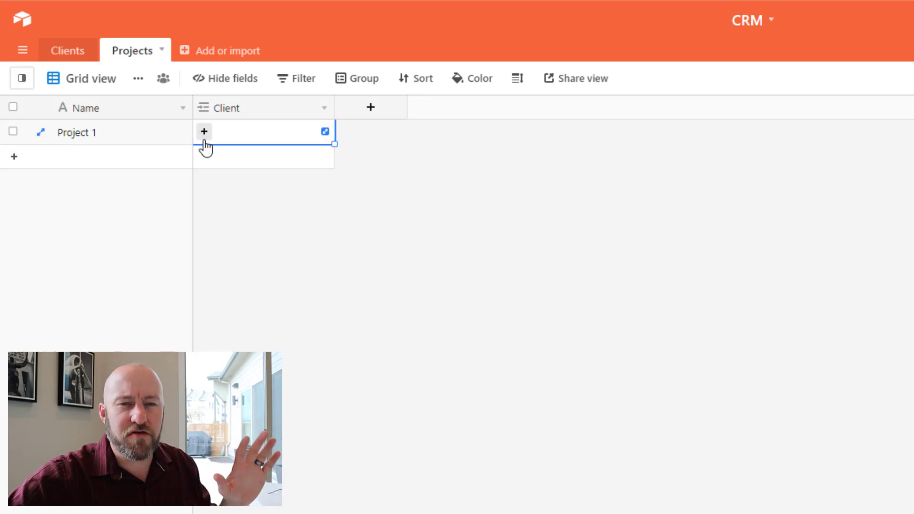
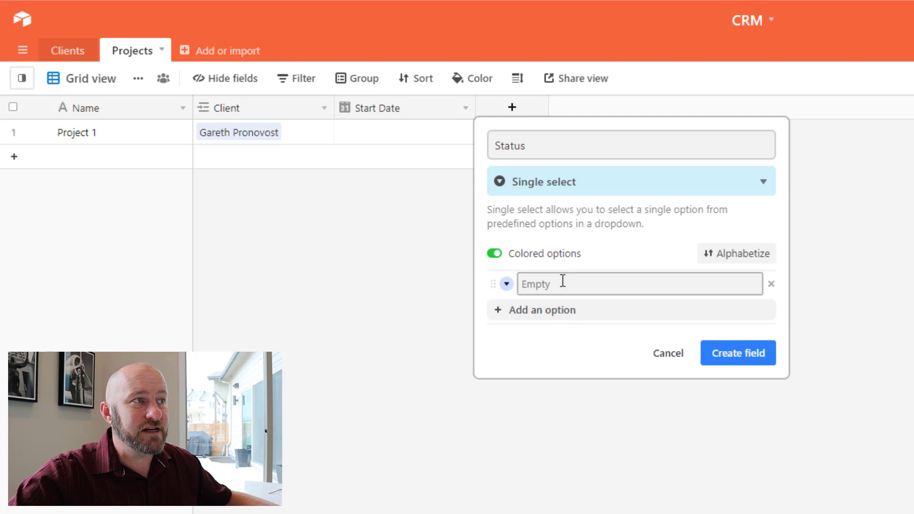
Enter the options Upcoming, Onboarding, Implementation and Complete, then create the Status single select field.
left_click(562, 281)
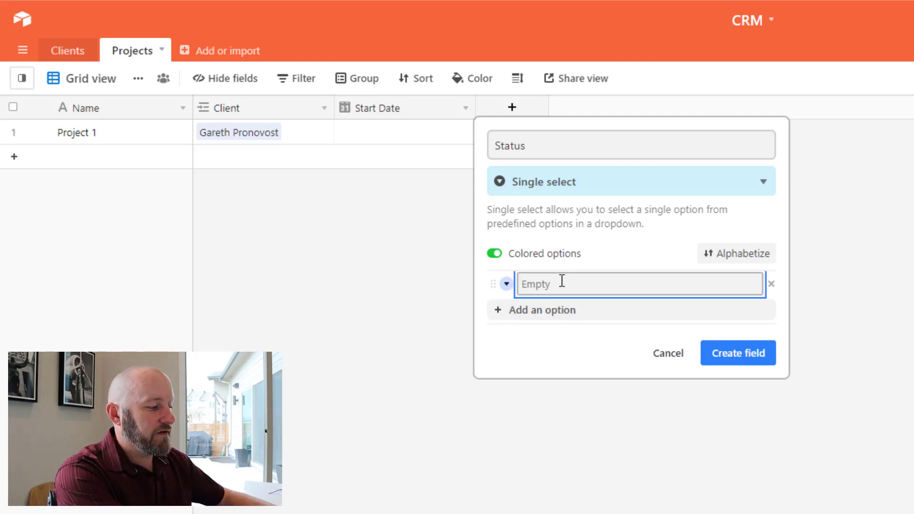
type("Upcoming")
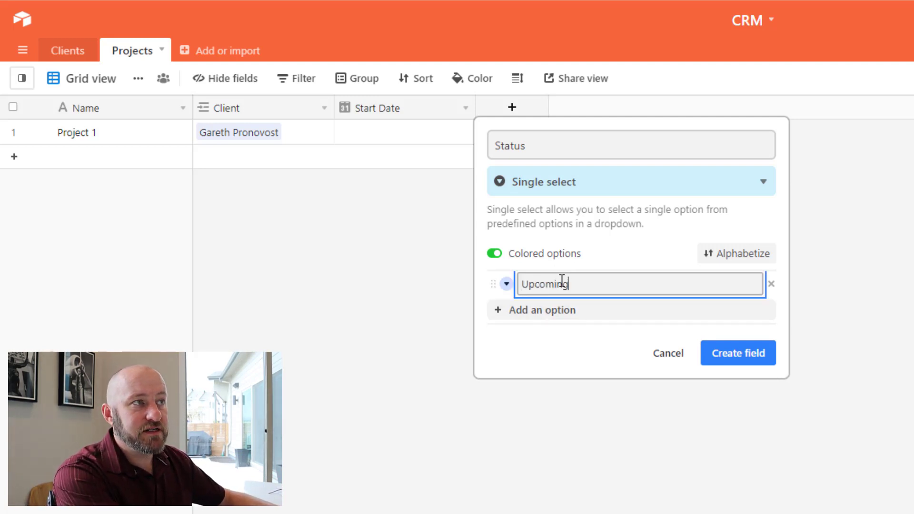
key("Return")
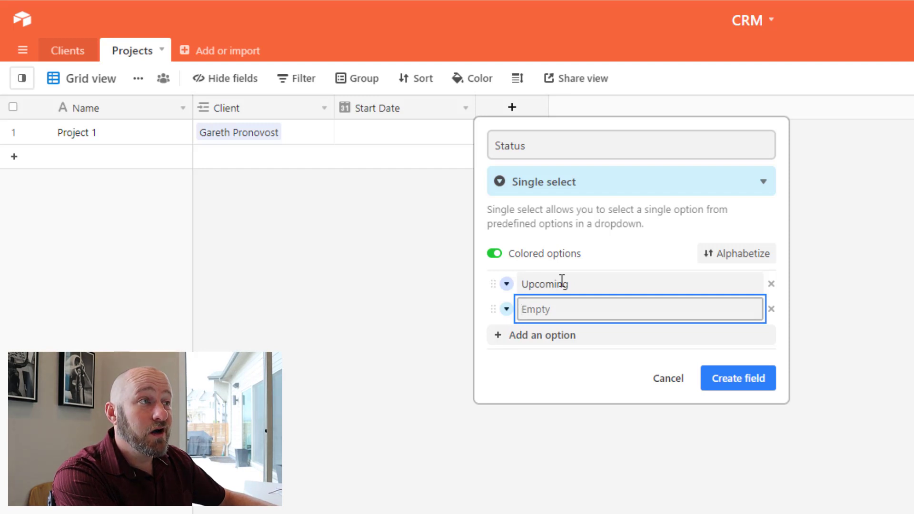
type("Onboarding")
key("Return")
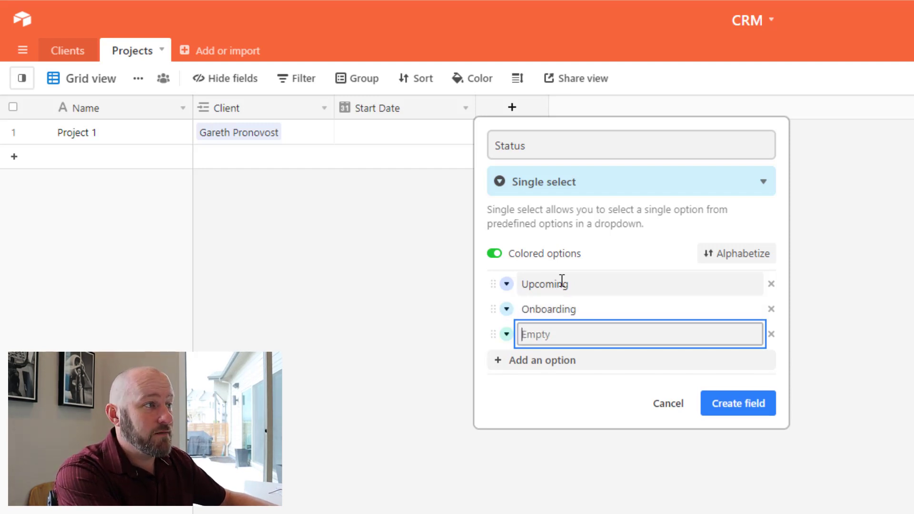
type("Implementation")
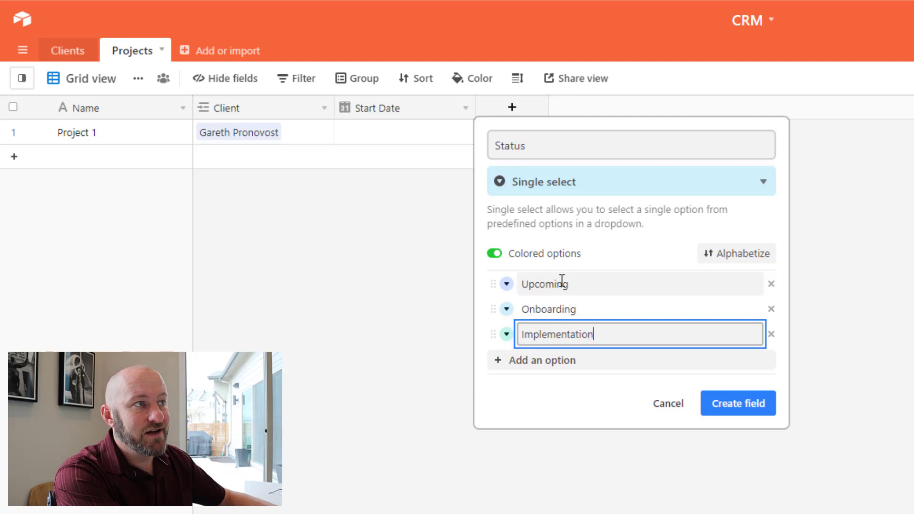
key("Return")
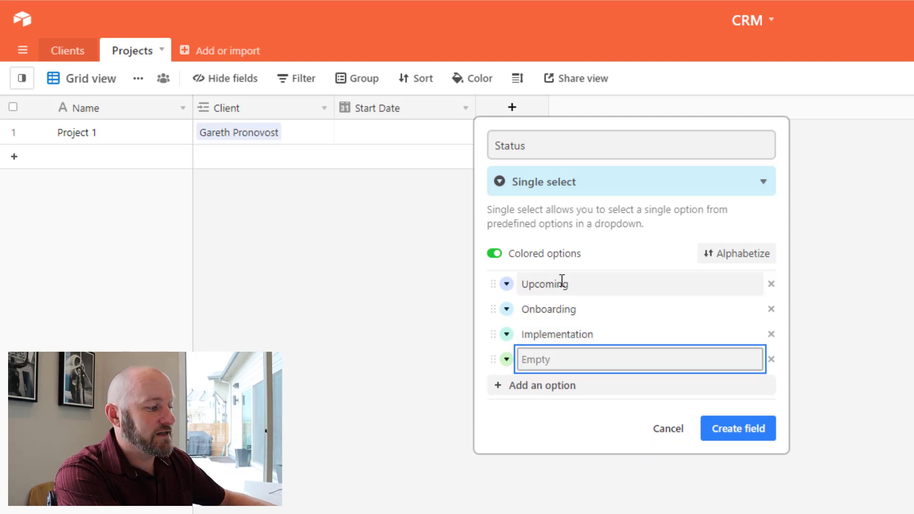
type("Complete")
key("BackSpace")
key("BackSpace")
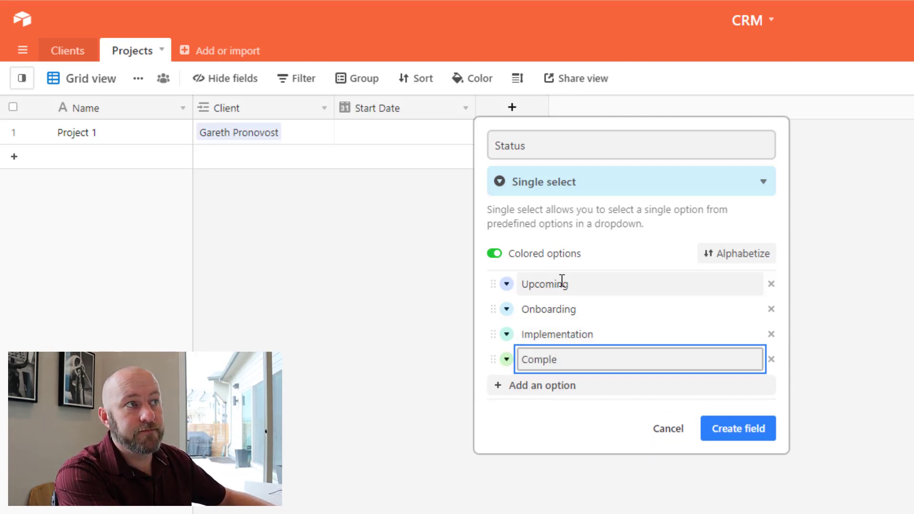
type("te")
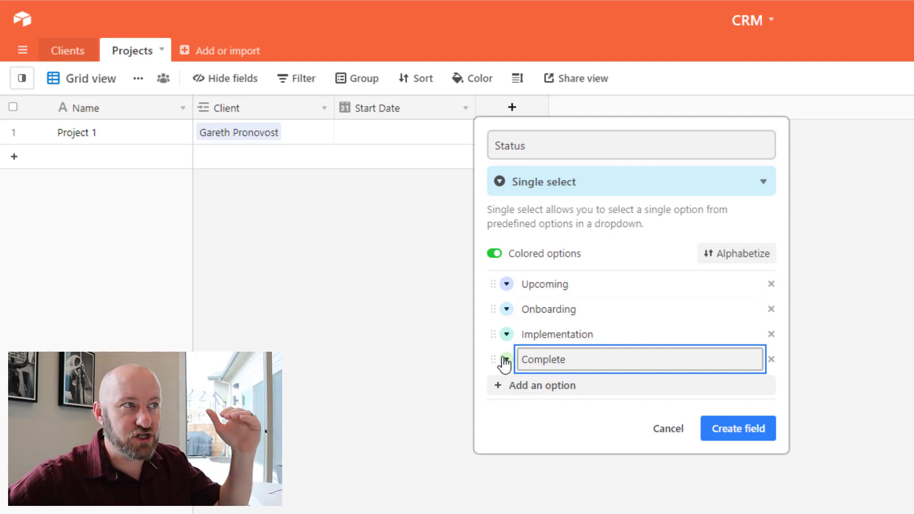
left_click(744, 437)
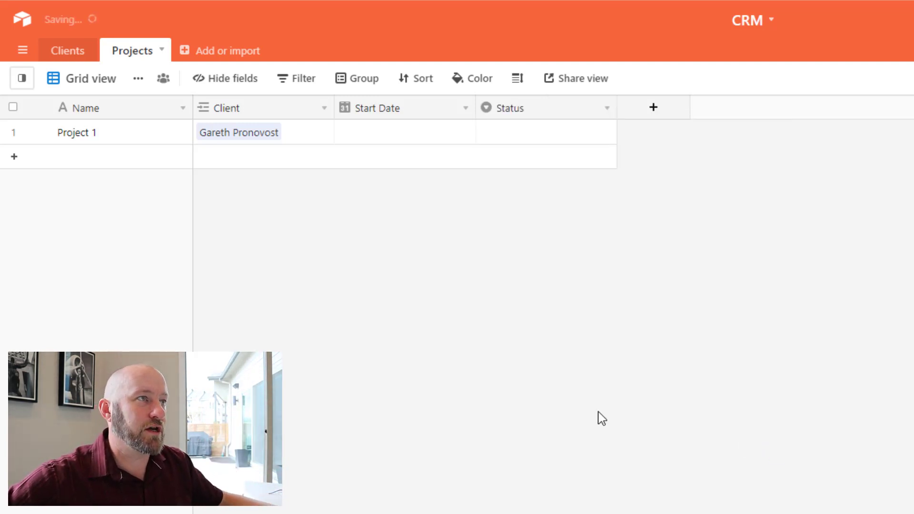
Set Project 1's Status to Upcoming.
left_click(513, 136)
left_click(512, 136)
left_click(510, 213)
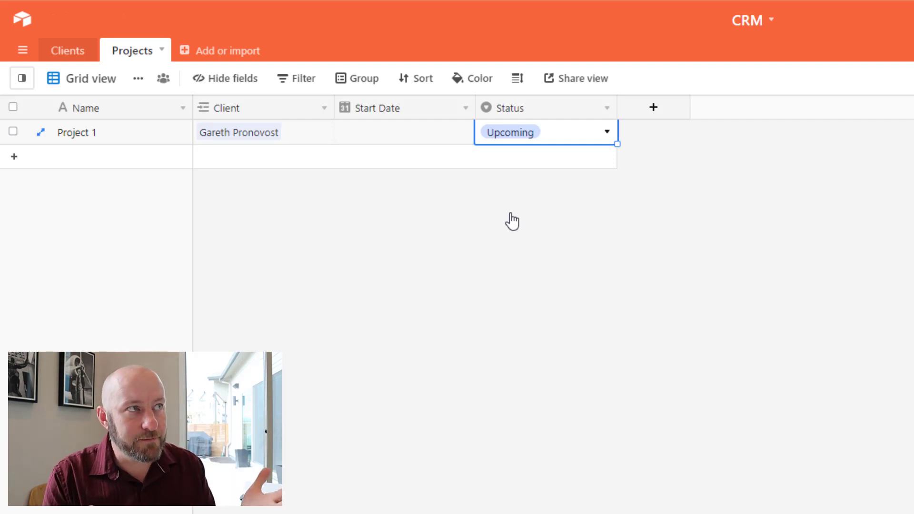
Set Project 1's Start Date to 5/11/2021 and close the status options list.
left_click(416, 138)
left_click(416, 137)
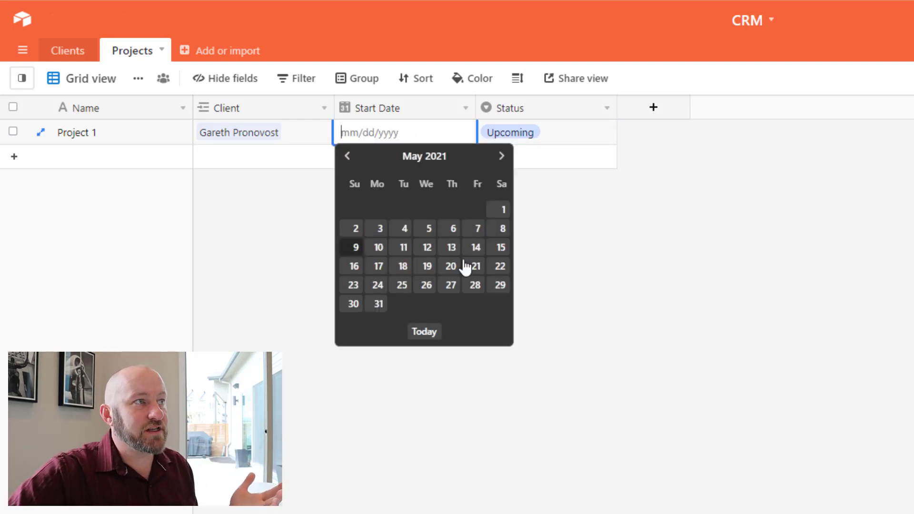
left_click(402, 252)
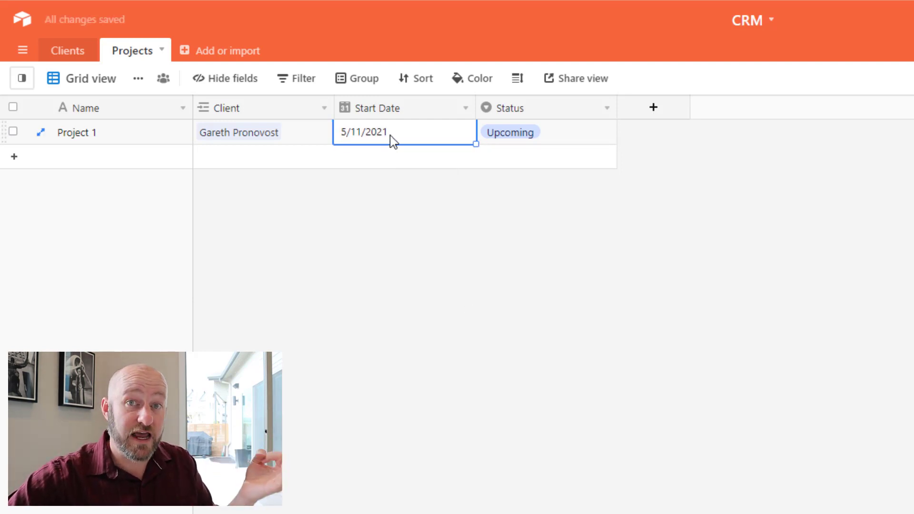
double_click(545, 143)
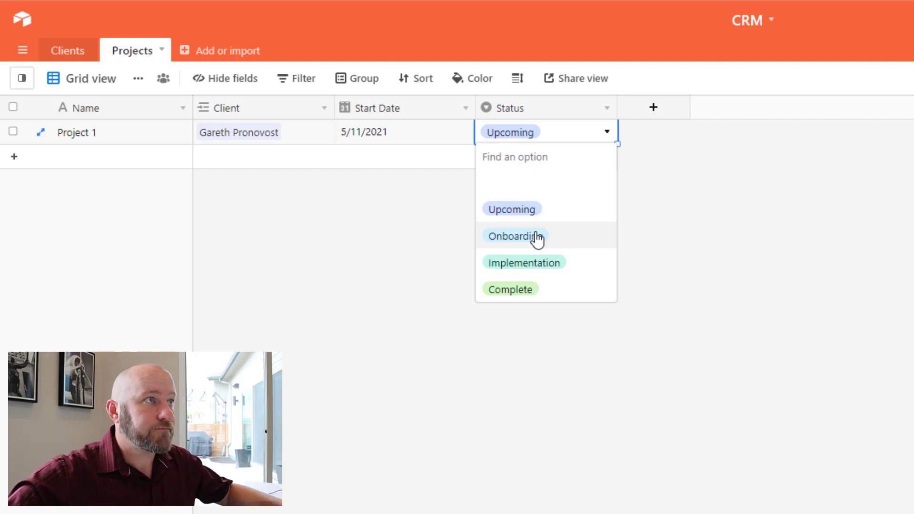
left_click(902, 298)
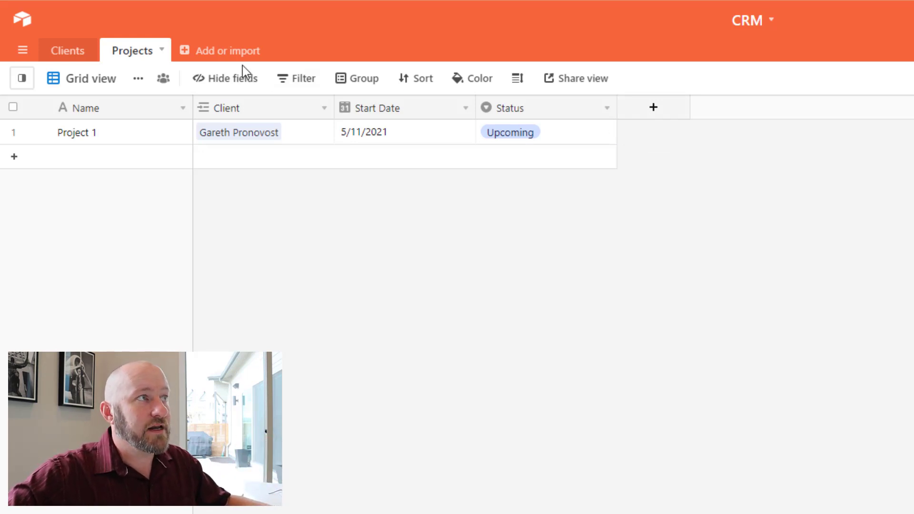
Create a new empty table named Tasks.
left_click(231, 55)
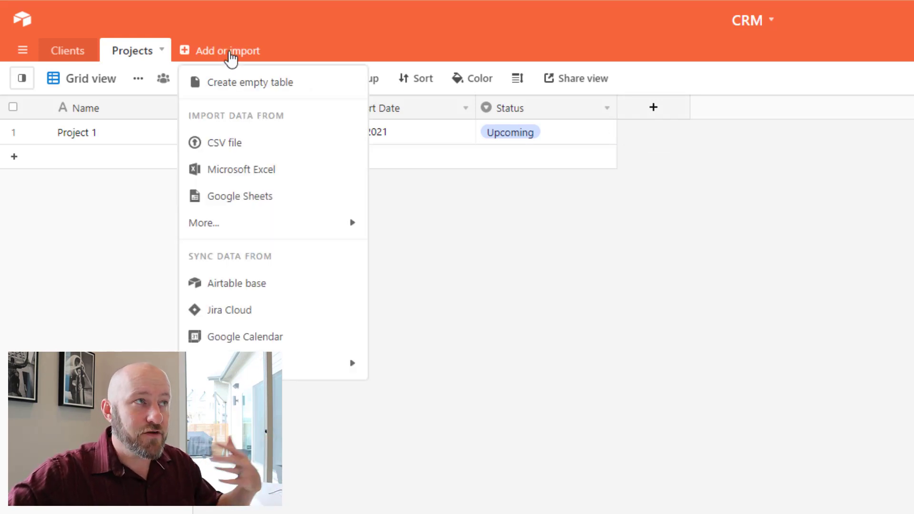
left_click(261, 86)
type("Tasks")
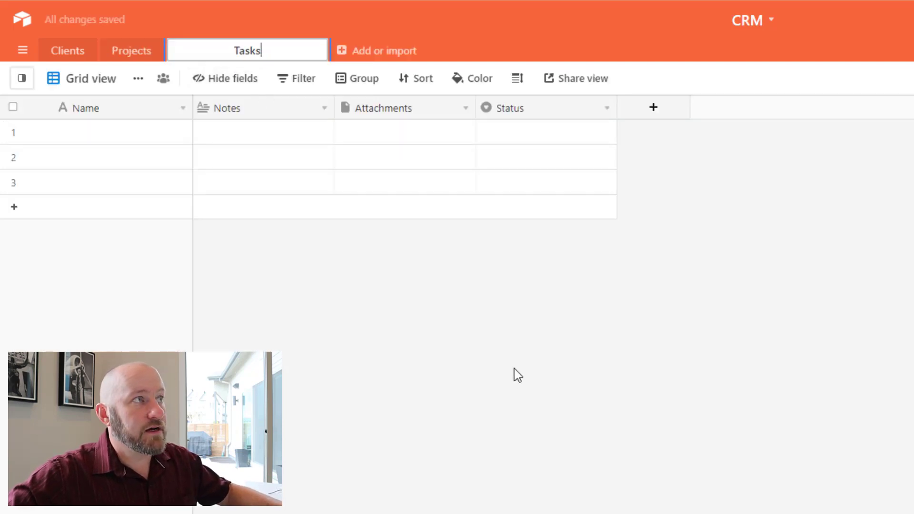
key("Return")
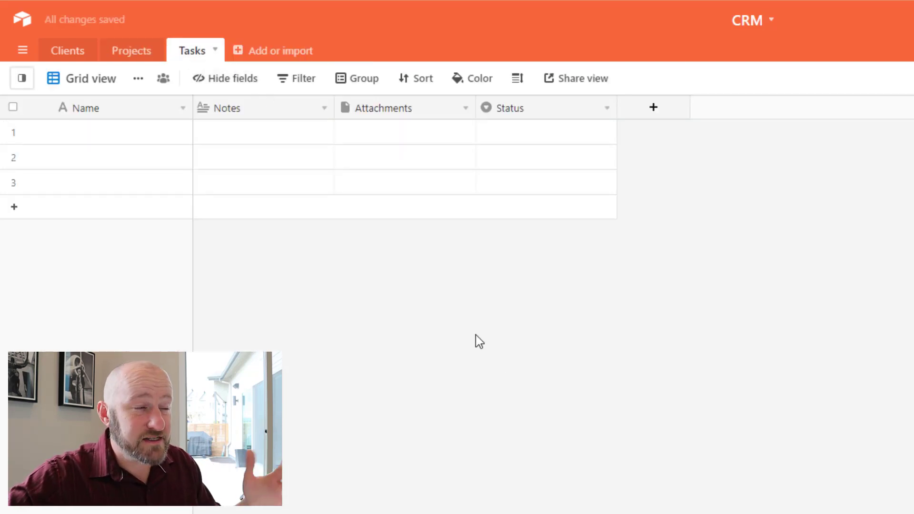
Delete the Notes, Attachments and Status fields from the Tasks table.
right_click(263, 110)
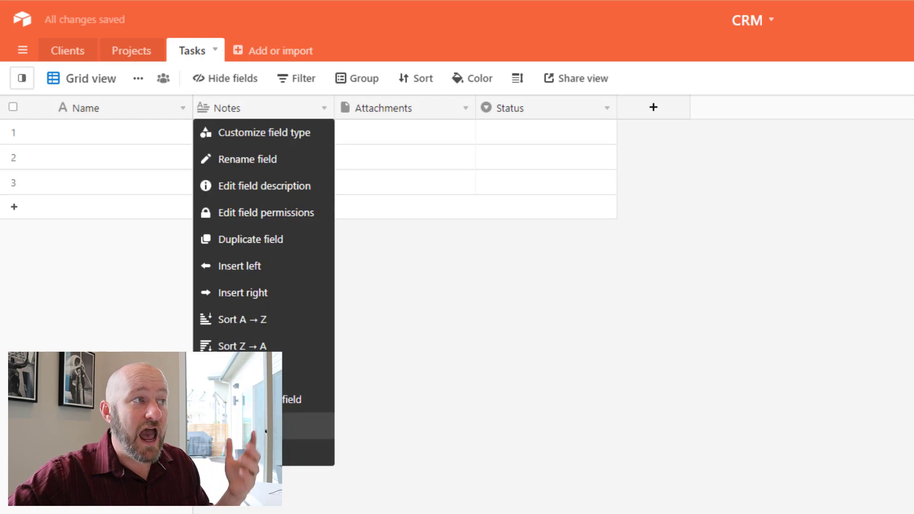
left_click(262, 453)
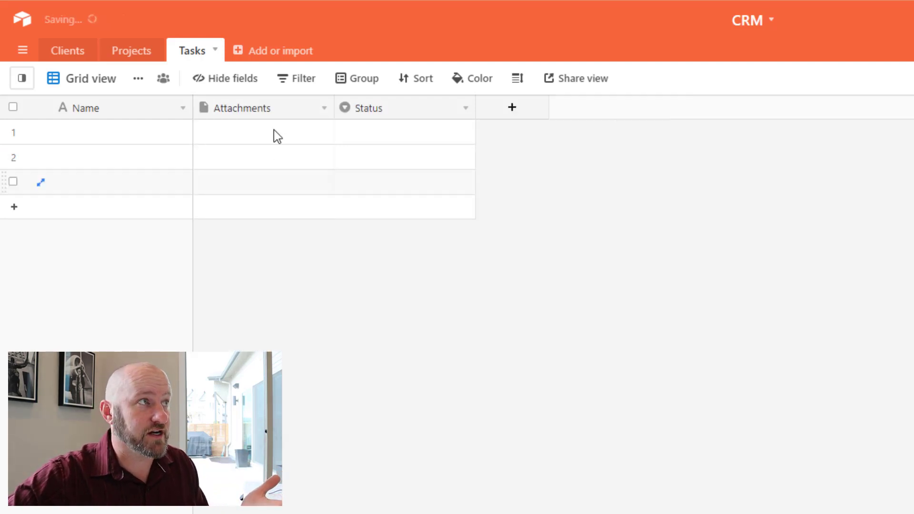
right_click(275, 115)
left_click(262, 452)
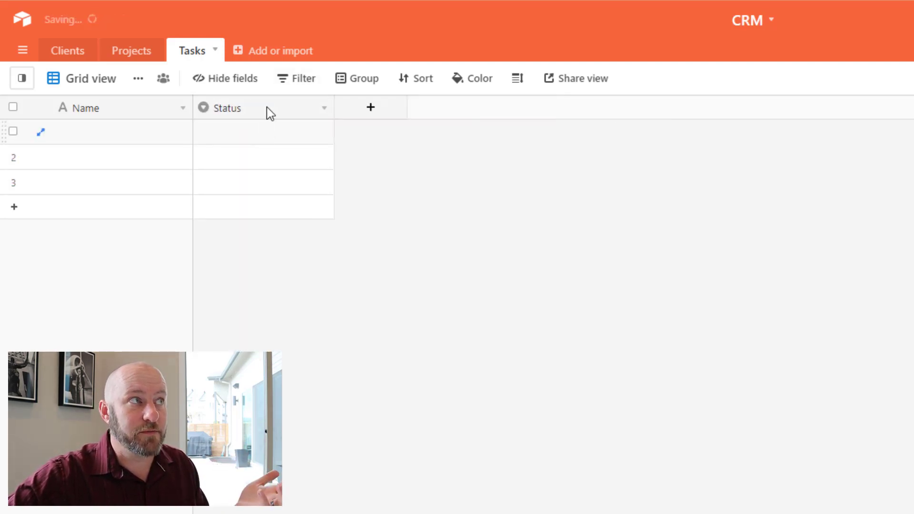
right_click(266, 109)
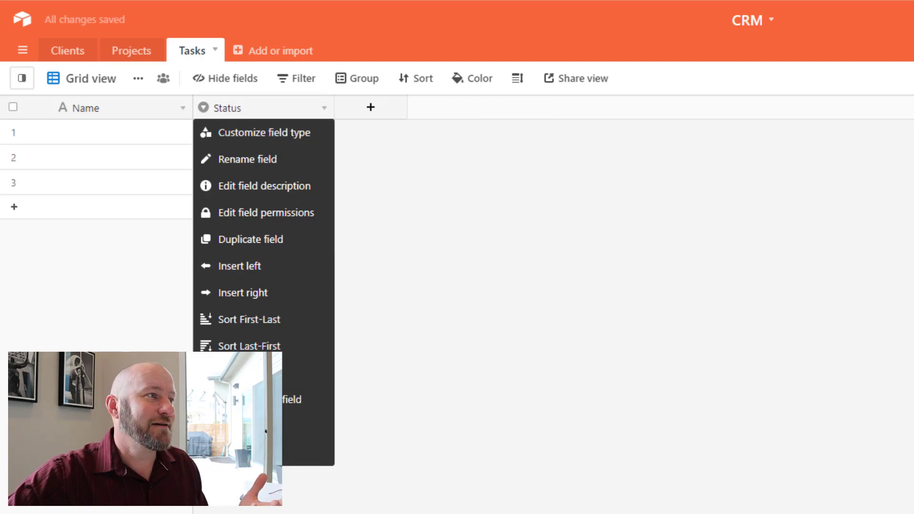
left_click(262, 452)
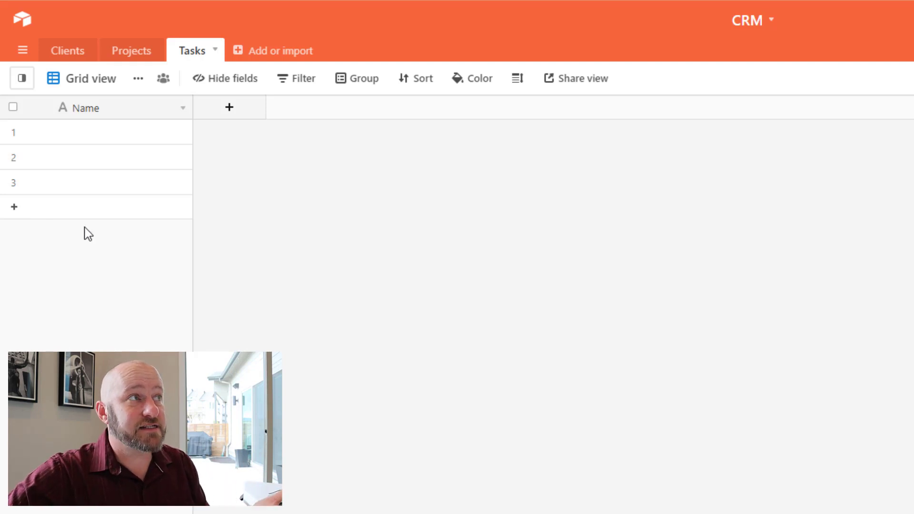
Add a Project field to Tasks linking to Projects, limited to one linked record.
left_click(229, 108)
type("Project")
key("Tab")
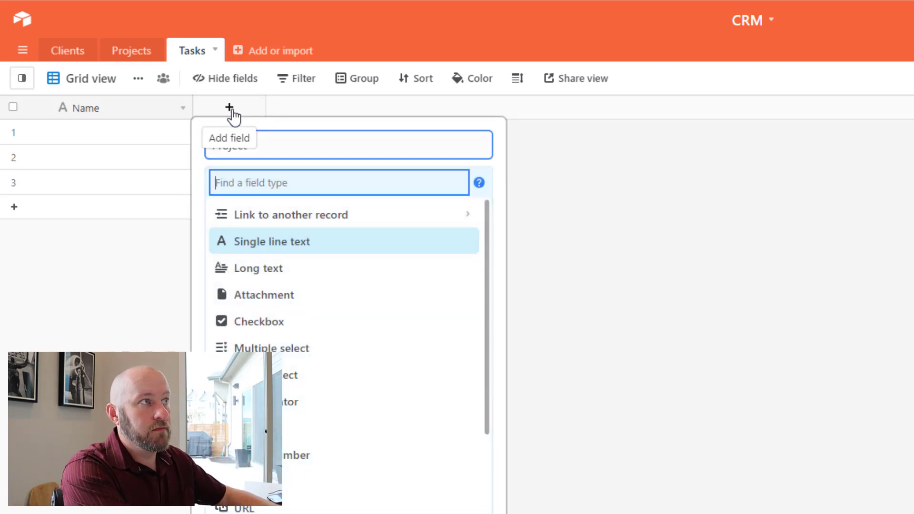
type("proj")
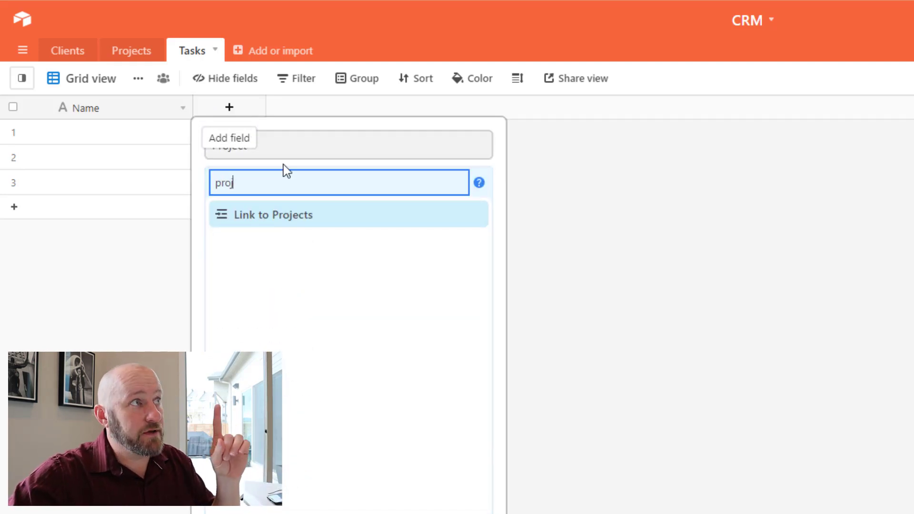
left_click(294, 220)
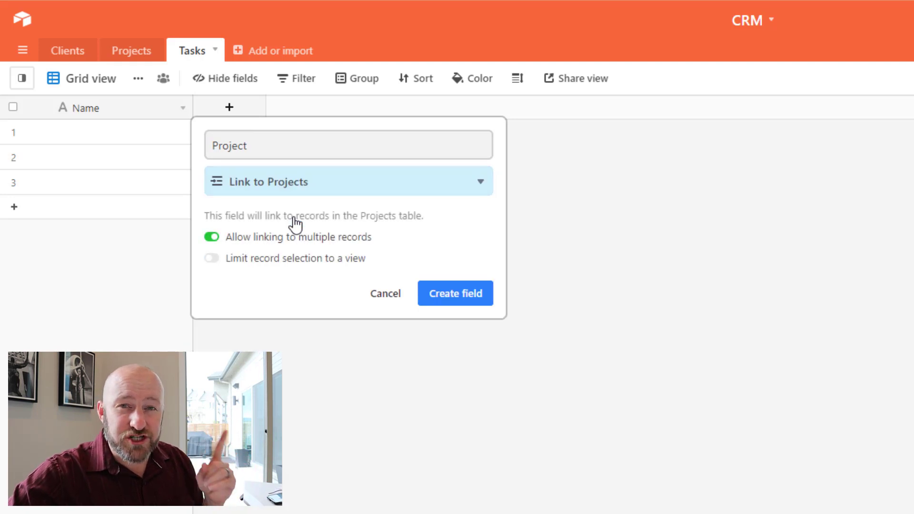
left_click(321, 238)
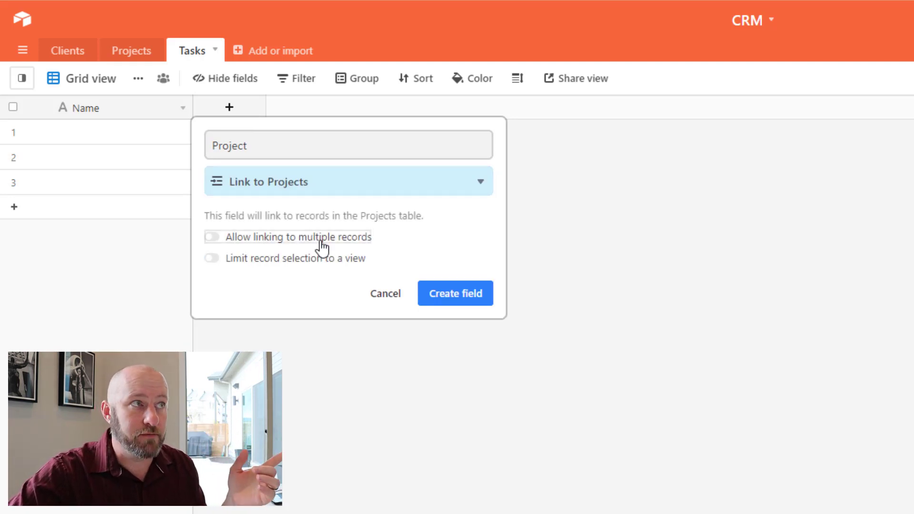
left_click(448, 296)
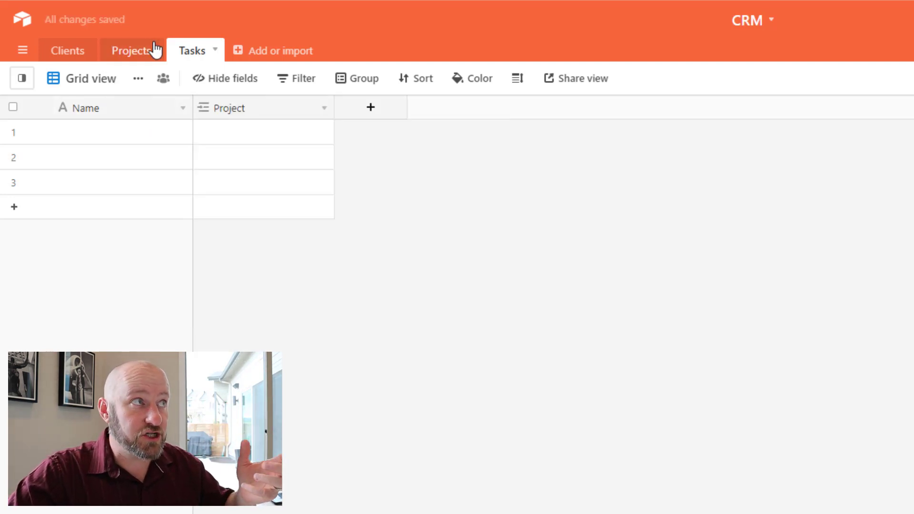
Save the matching Tasks link field settings in the Projects table.
left_click(135, 56)
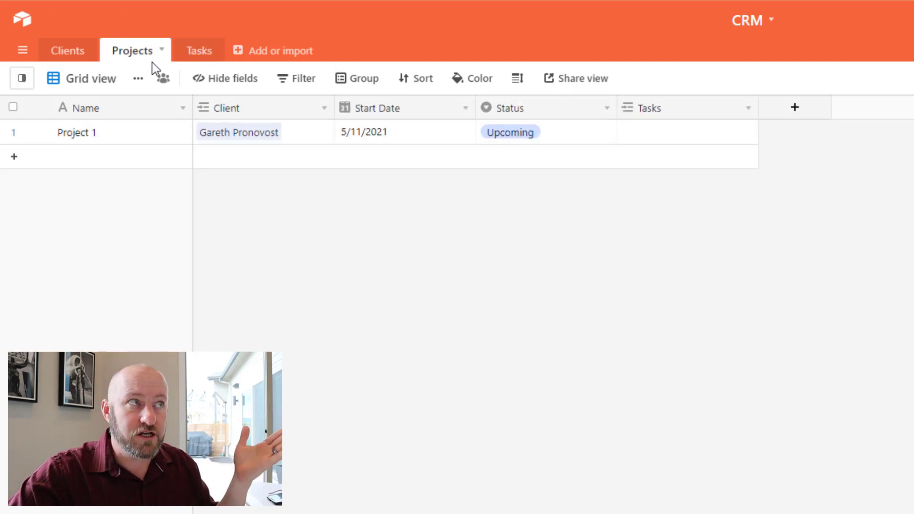
left_click(664, 125)
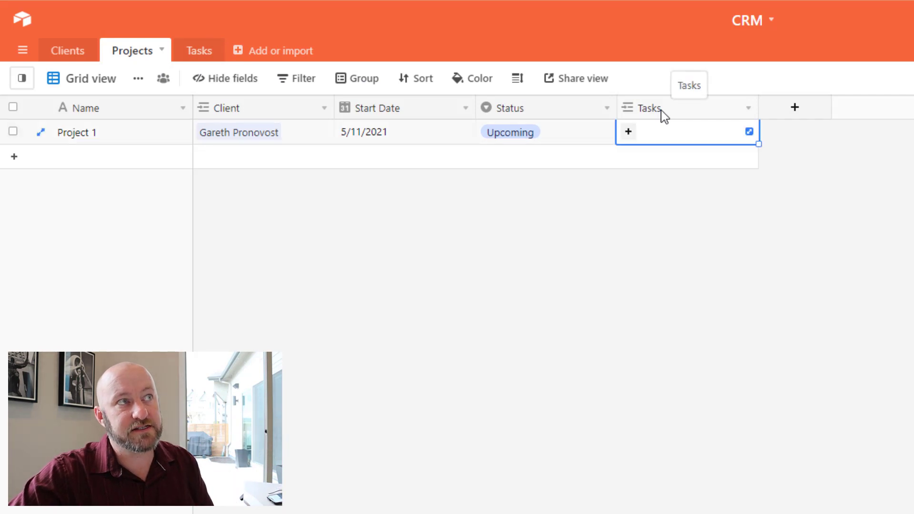
double_click(662, 111)
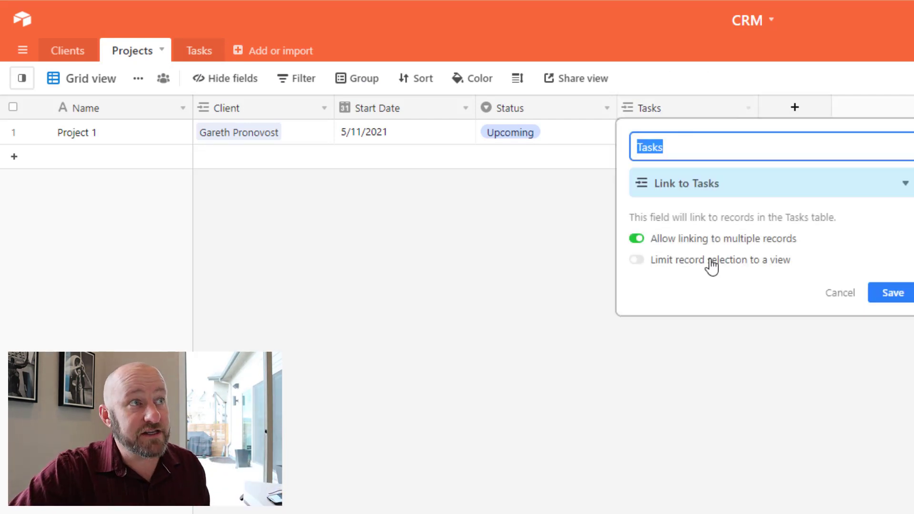
left_click(891, 298)
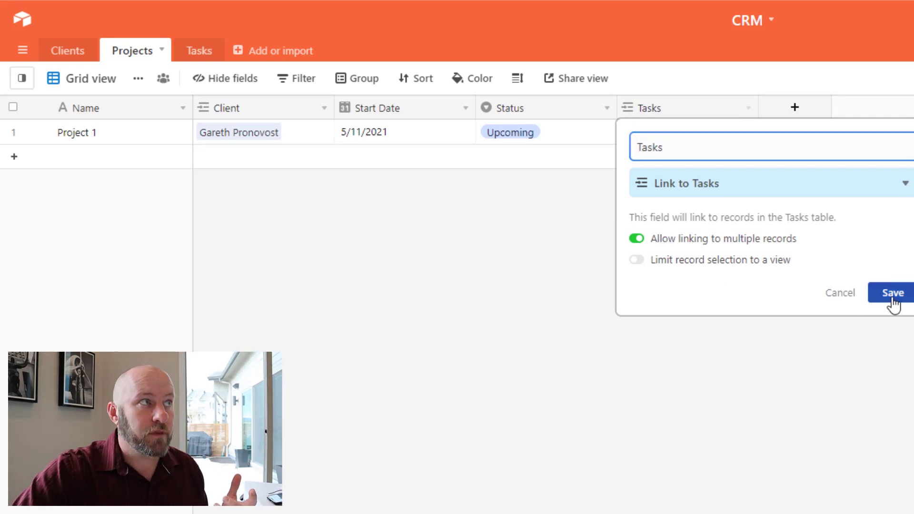
left_click(213, 51)
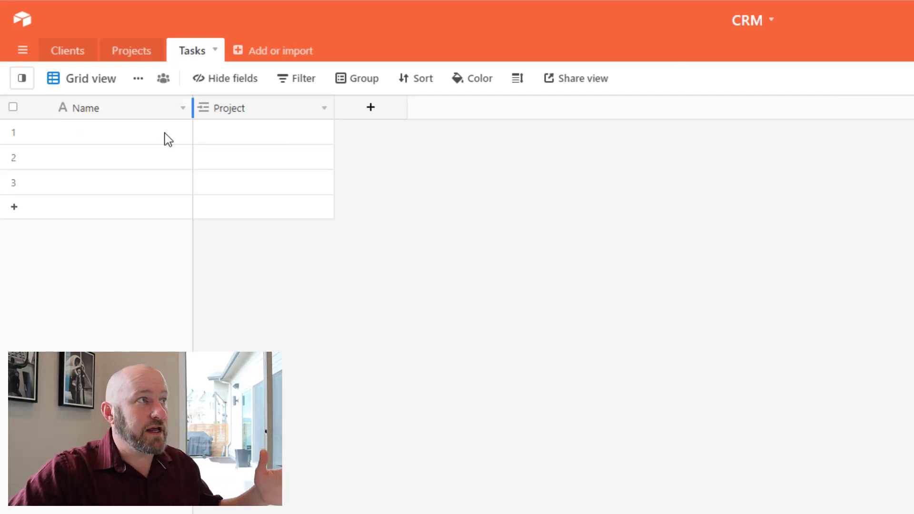
Link all three task rows to Project 1.
left_click(208, 135)
left_click(205, 132)
left_click(137, 115)
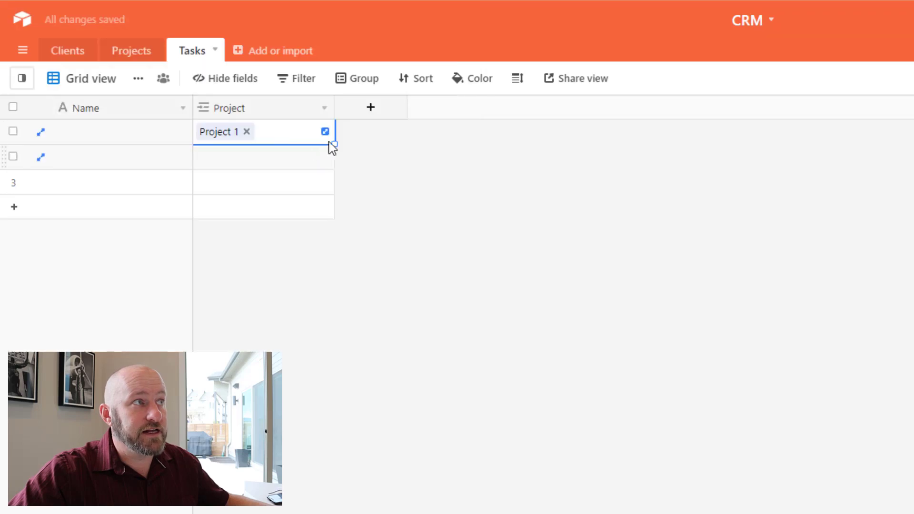
left_click_drag(335, 144, 406, 265)
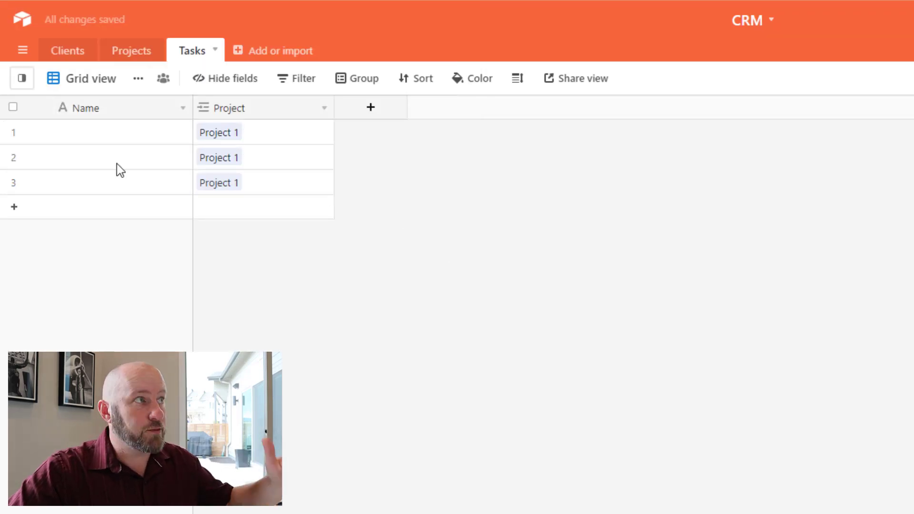
Name the three tasks Task 1, Task 2 and Task 3.
left_click(120, 133)
type("Task 1")
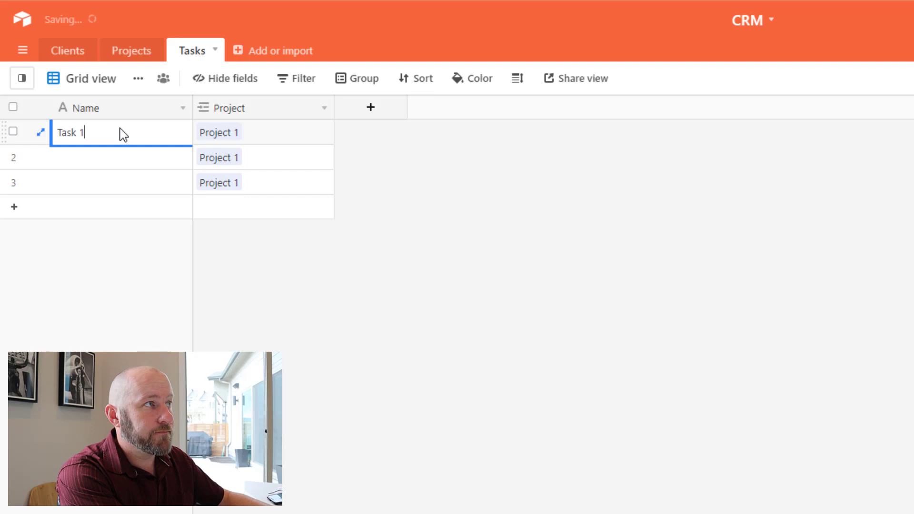
key("Return")
type("Task 2")
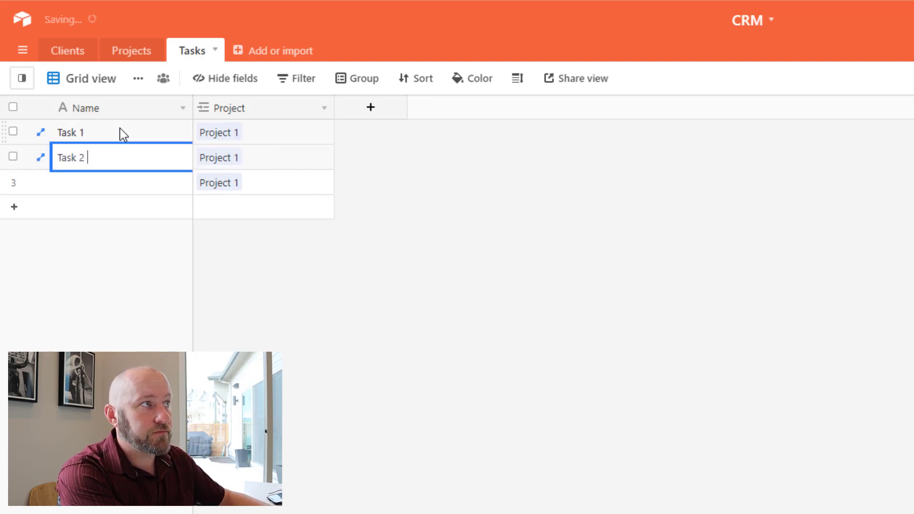
key("Return")
type("Task 3")
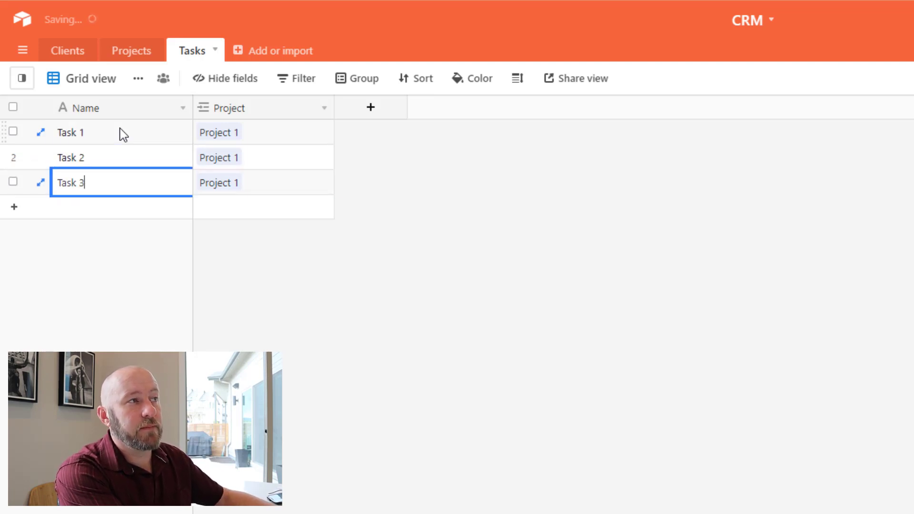
key("Tab")
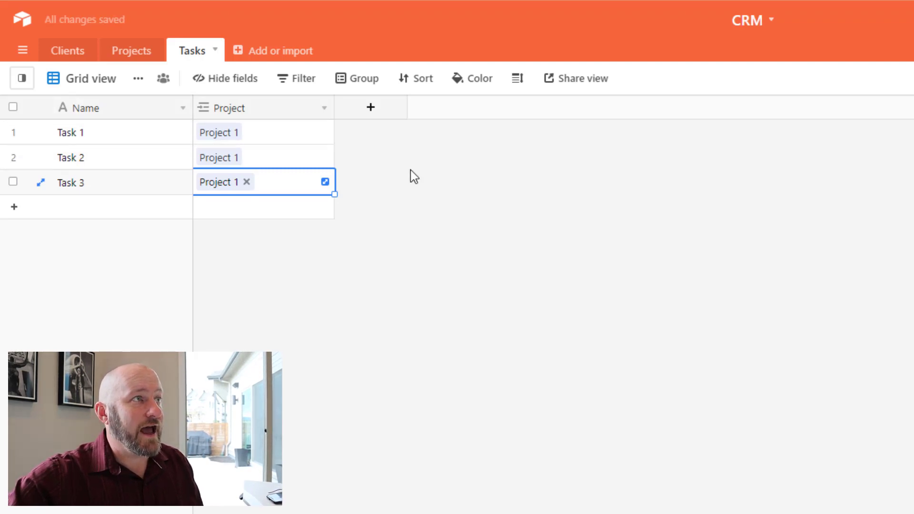
left_click(368, 116)
Create a Date-type field named Due Date in Tasks.
type("D")
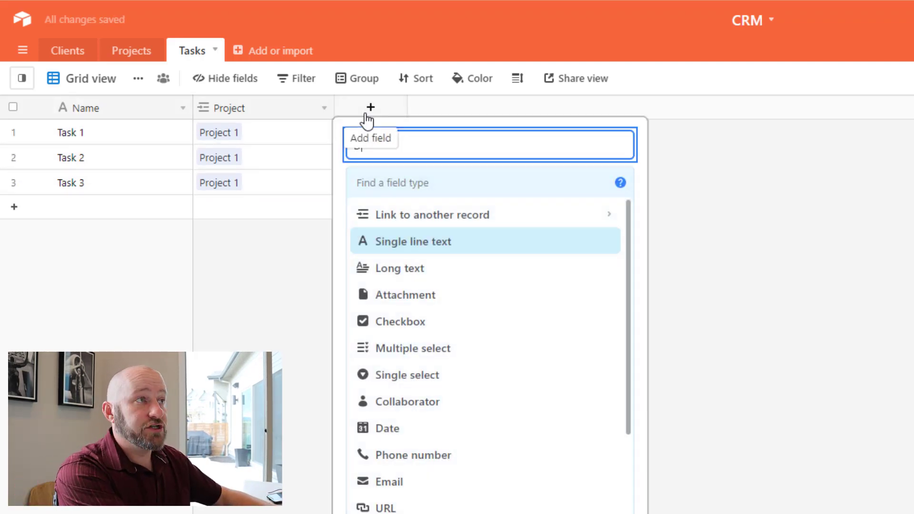
type("ue Date")
key("Tab")
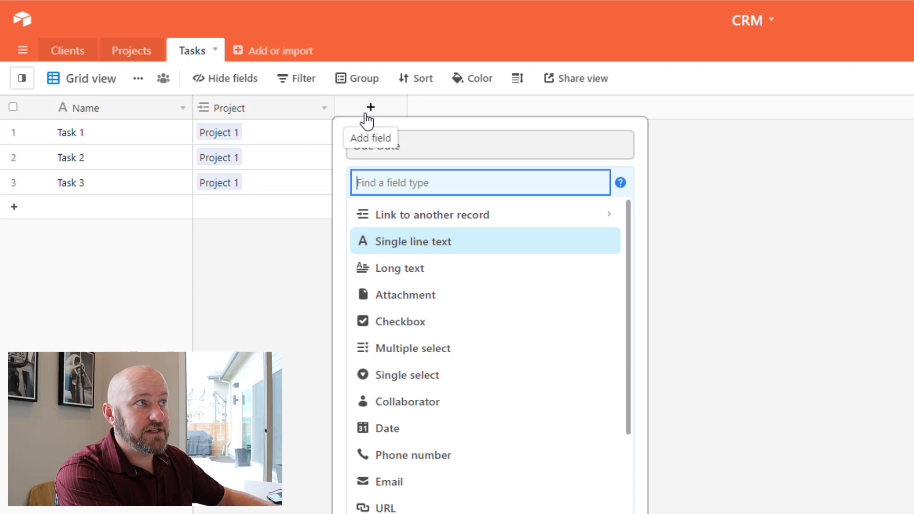
type("date")
key("Return")
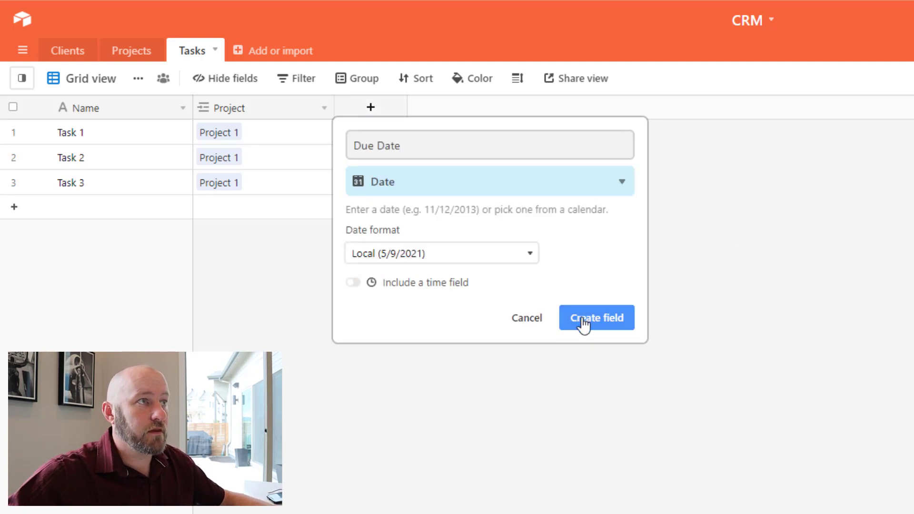
left_click(586, 322)
Set due dates 5/10/2021, 5/17/2021 and 5/24/2021 for Tasks 1, 2 and 3.
left_click(378, 138)
left_click(379, 138)
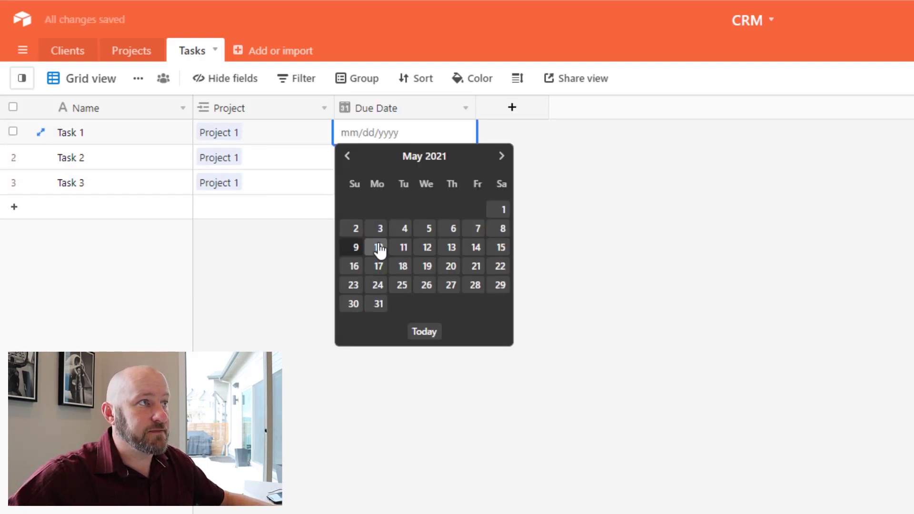
left_click(379, 248)
left_click(362, 151)
left_click(363, 153)
left_click(379, 291)
left_click(369, 183)
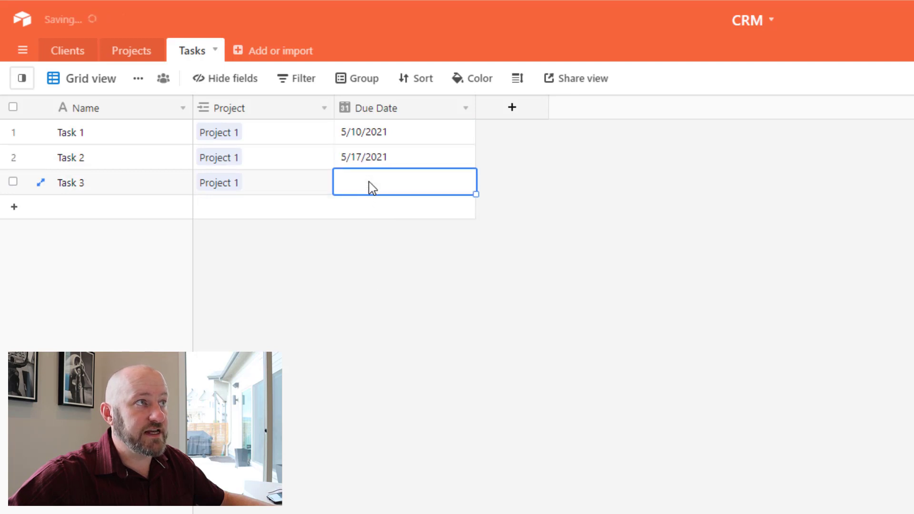
left_click(369, 183)
left_click(377, 310)
left_click(513, 108)
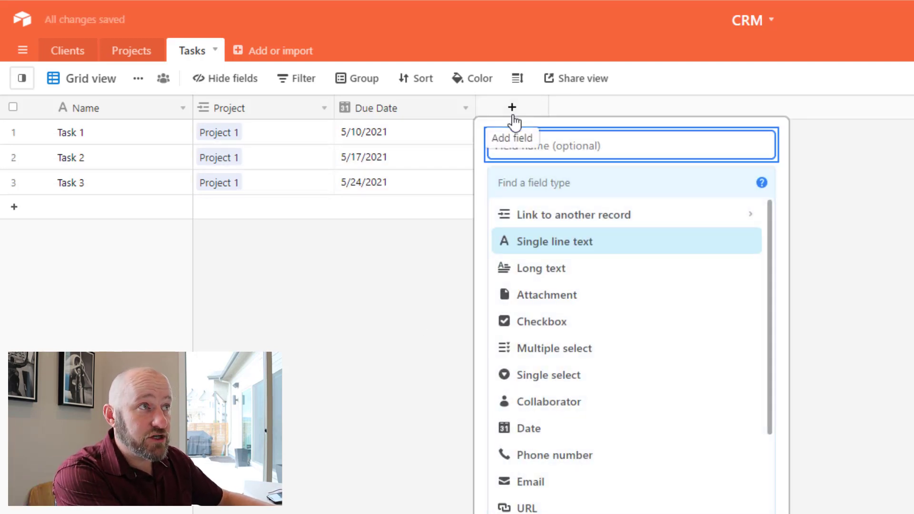
Name the new field Person in Charge and choose the Collaborator type.
type("Person in Charge")
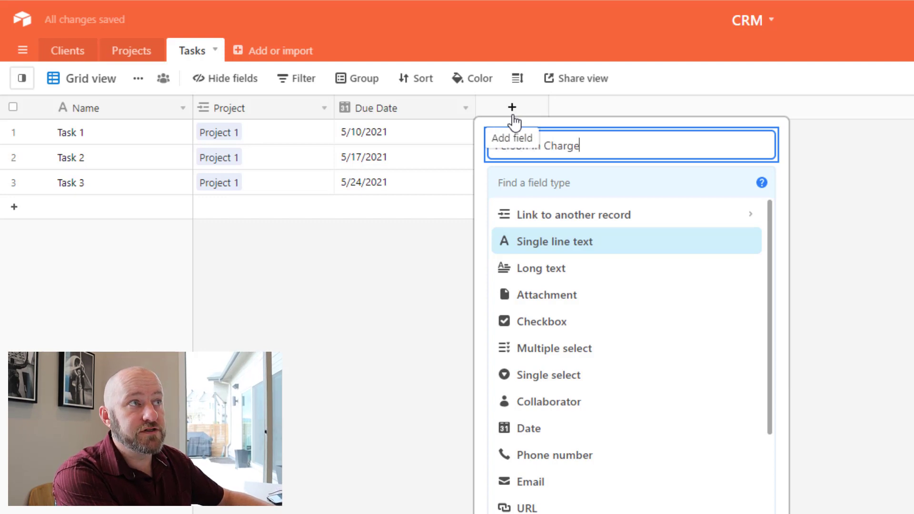
key("Tab")
type("col")
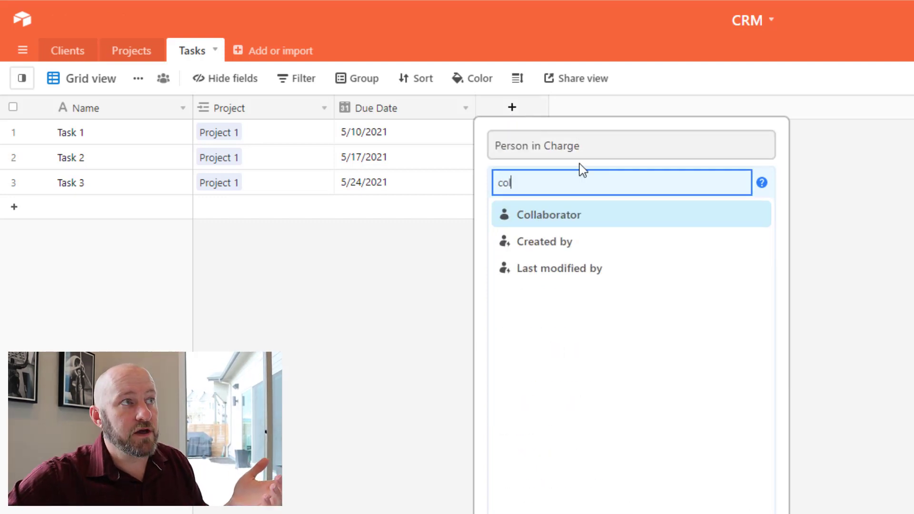
left_click(569, 218)
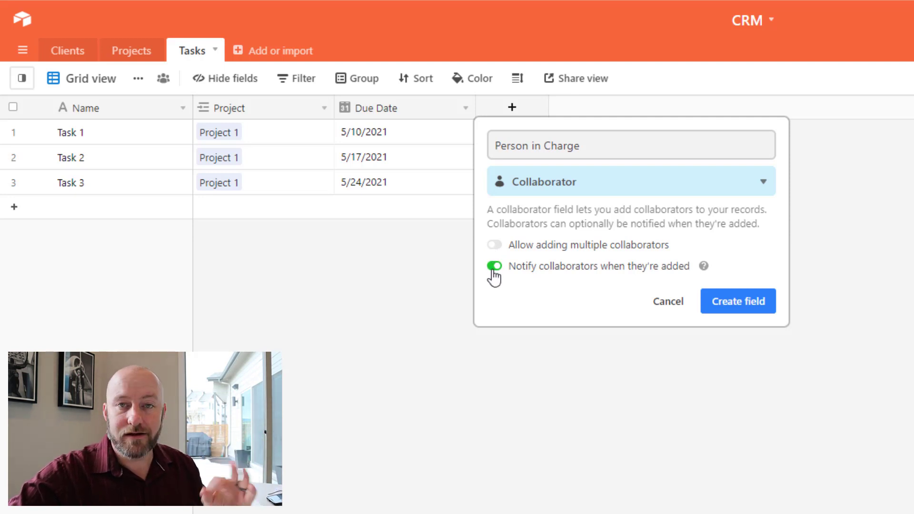
Create the Person in Charge field and assign the same collaborator to Tasks 1–3.
left_click(730, 307)
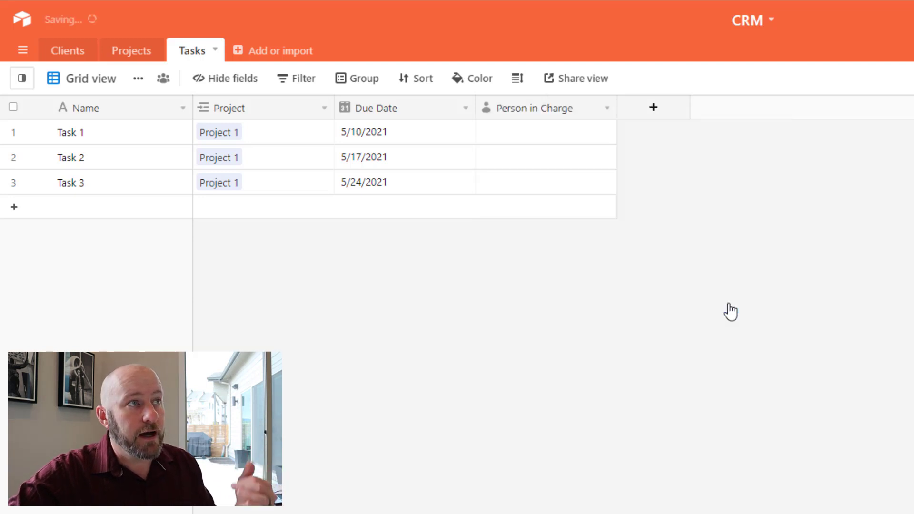
left_click(518, 133)
left_click(518, 131)
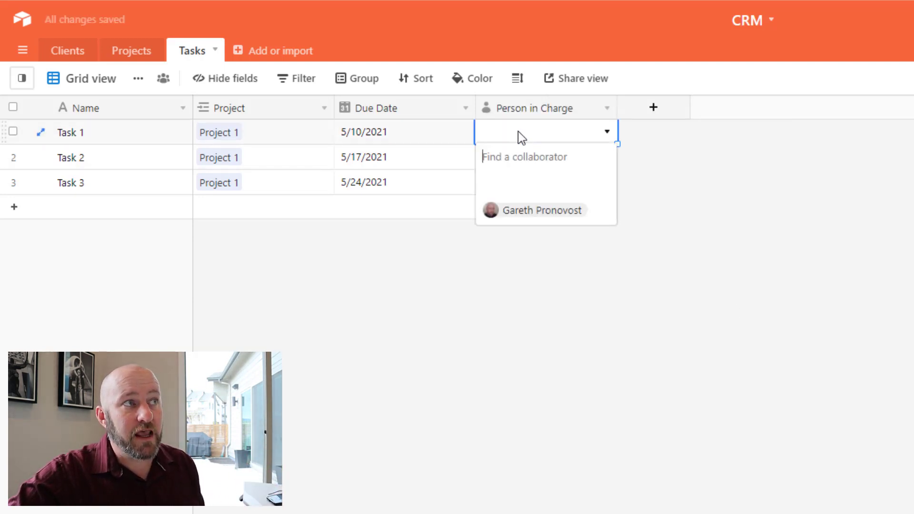
left_click(566, 211)
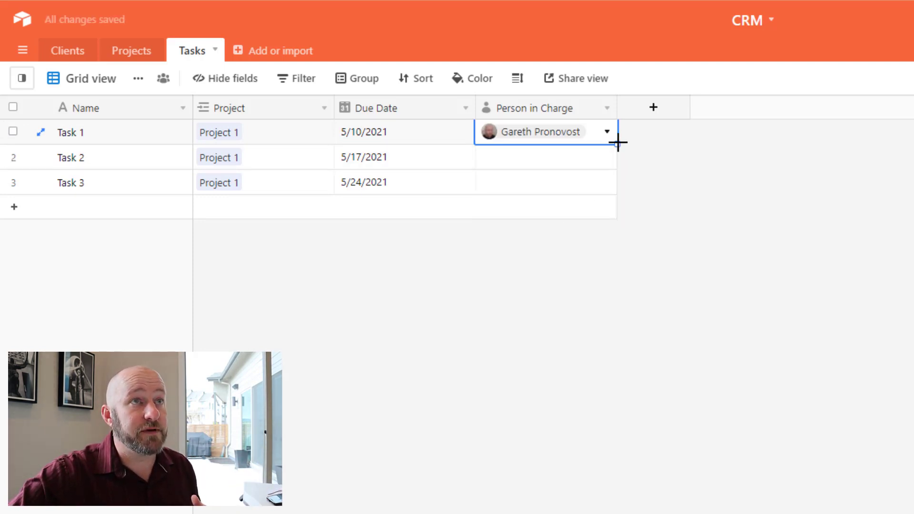
left_click_drag(616, 142, 674, 329)
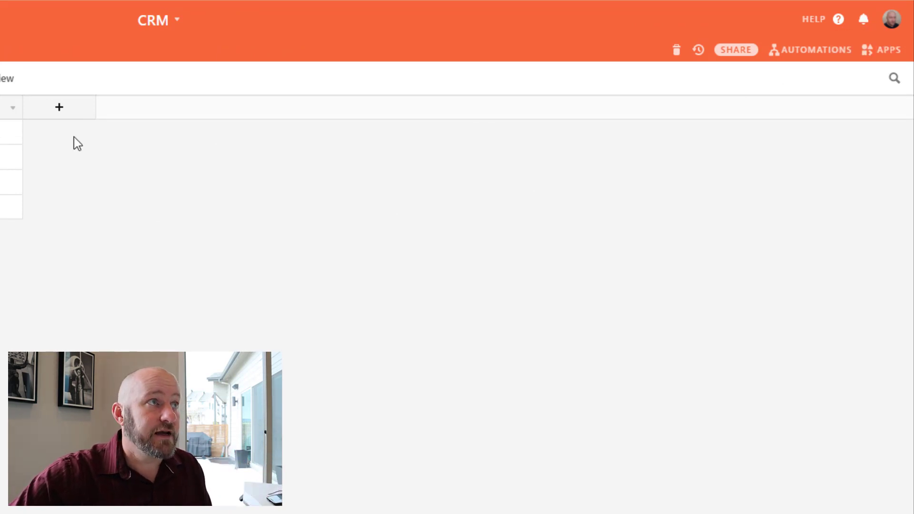
Add a Complete checkbox field, narrow its column, and tick Task 1 as complete.
left_click(59, 106)
type("St")
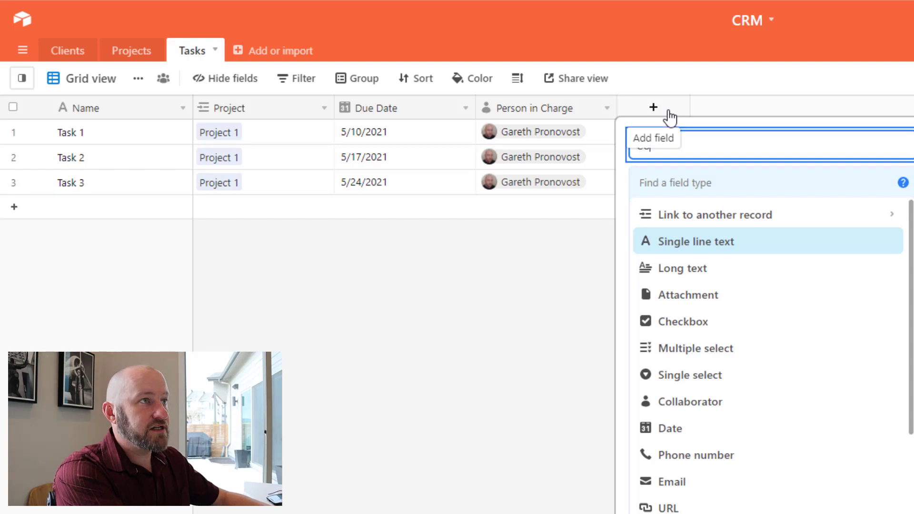
type("e")
key("Tab")
type("check")
key("Return")
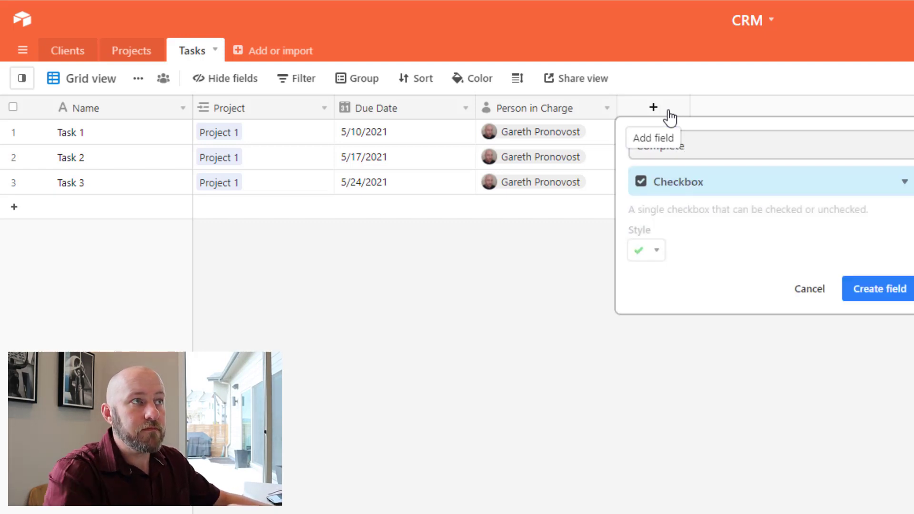
left_click(882, 294)
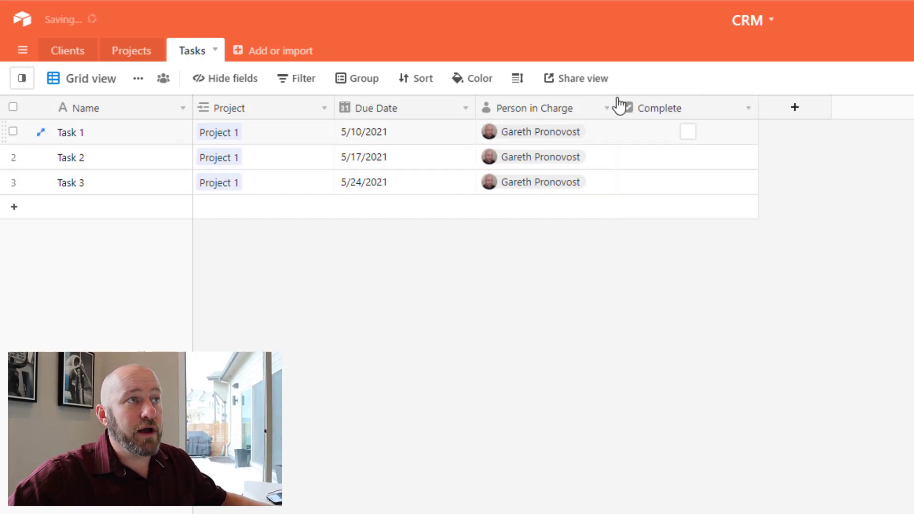
left_click_drag(758, 106, 720, 106)
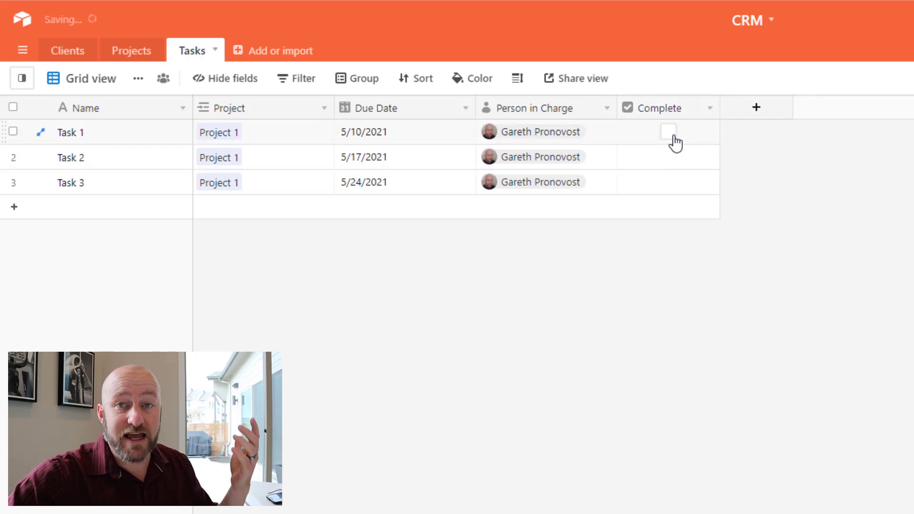
left_click(669, 135)
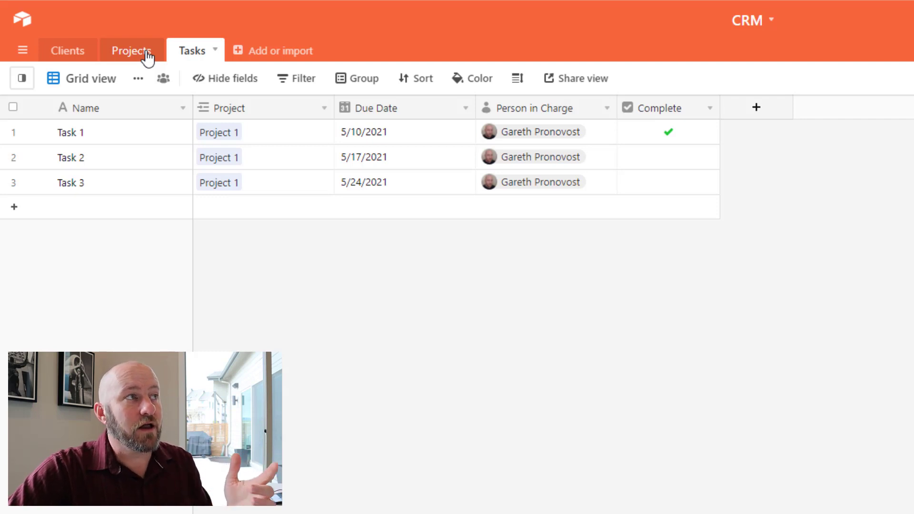
In Projects, add a Total Projects count field counting the linked Tasks records.
left_click(148, 56)
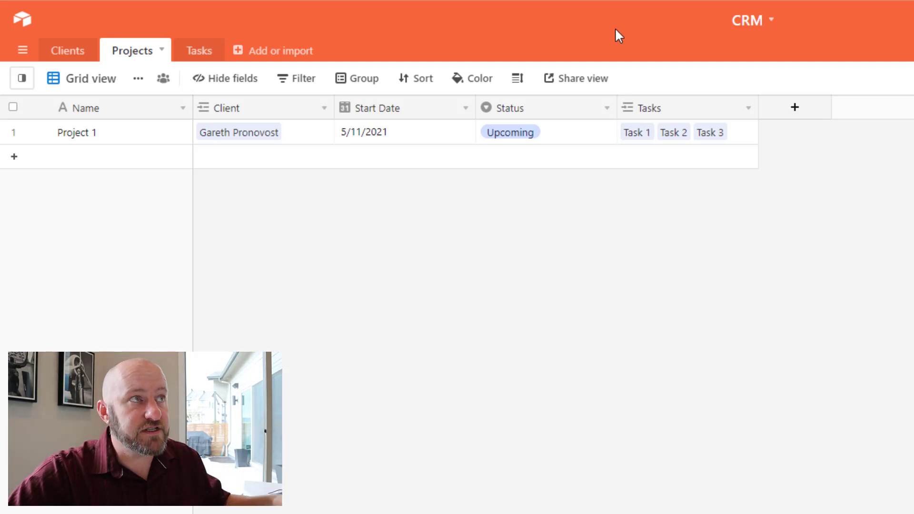
left_click(795, 107)
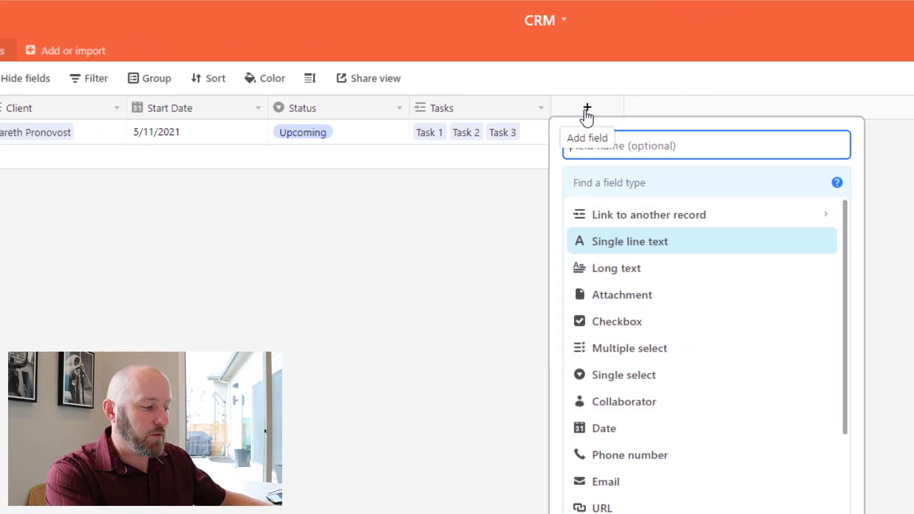
type("T")
key("BackSpace")
type("Total")
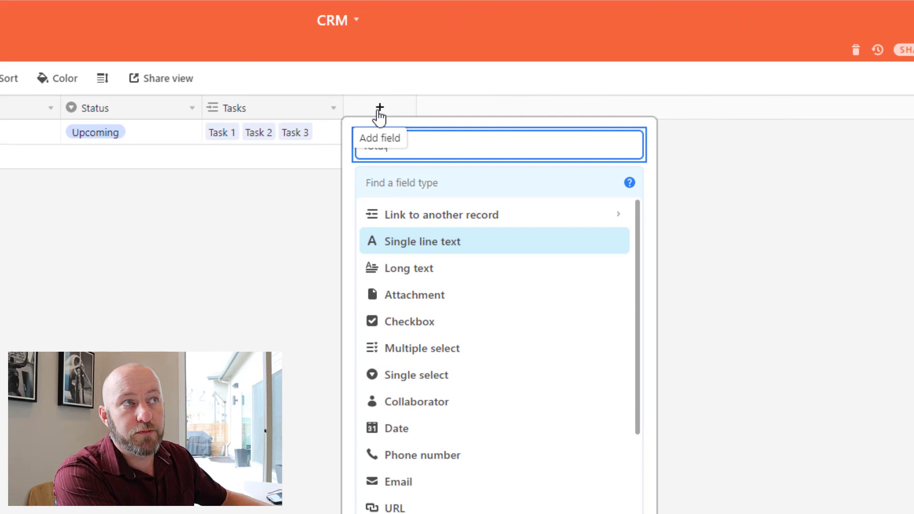
type(" Projects")
key("Tab")
type("cou")
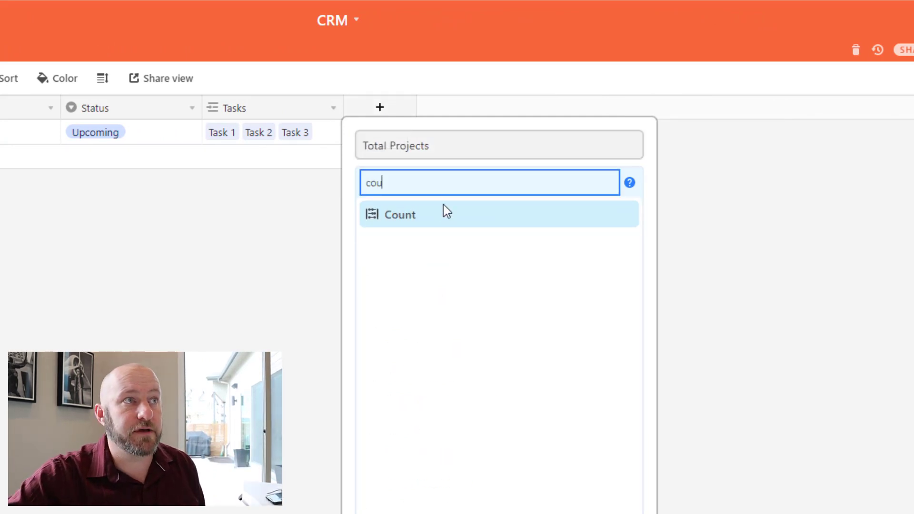
left_click(416, 217)
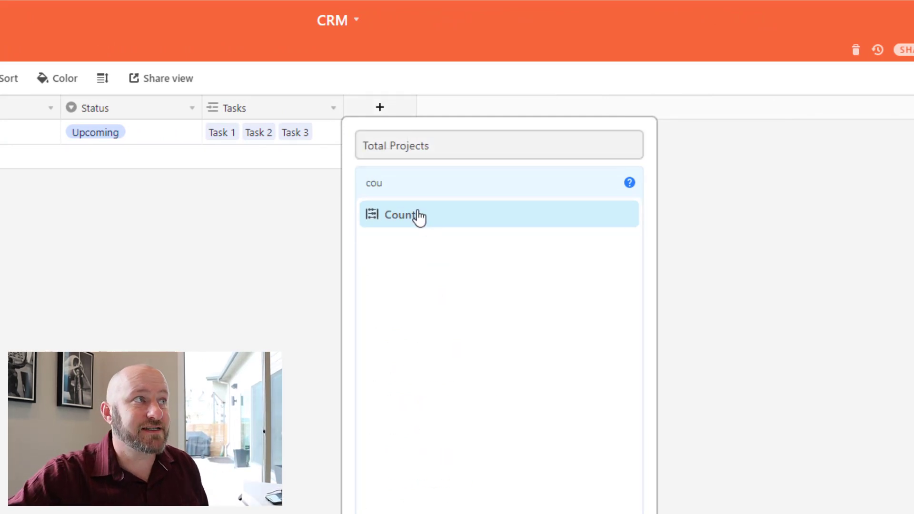
left_click(423, 259)
left_click(388, 337)
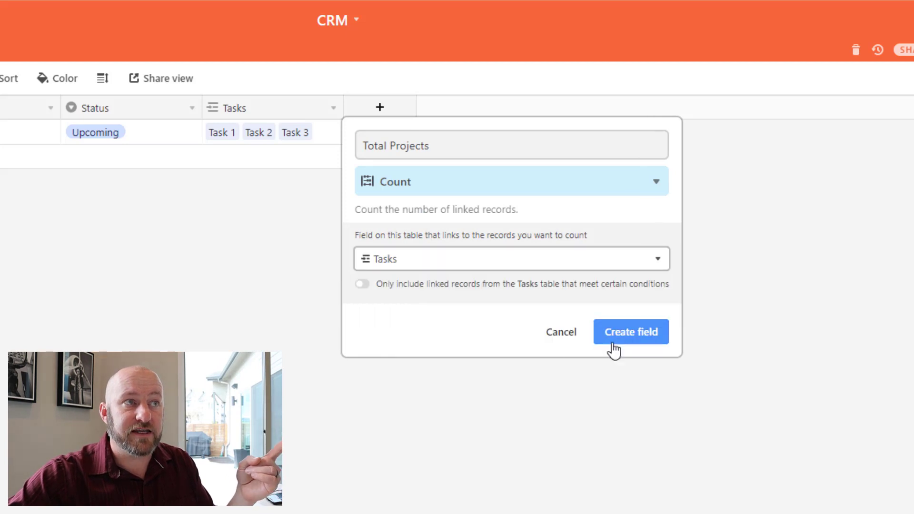
left_click(614, 339)
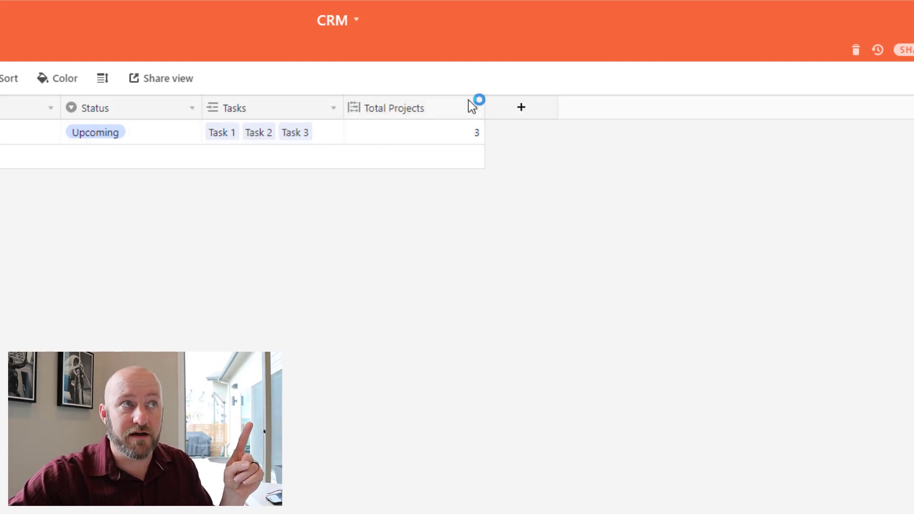
Narrow the Total Projects column and check Project 1's count of 3.
left_click_drag(483, 106, 451, 106)
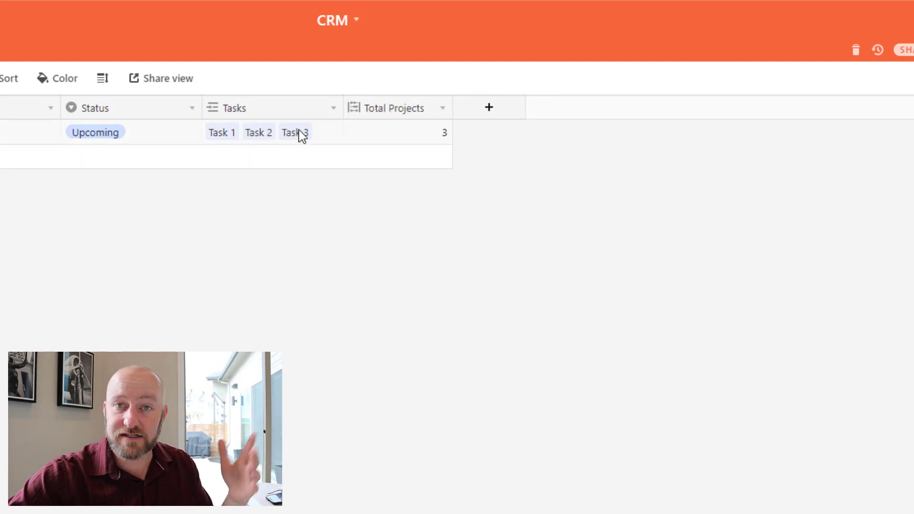
left_click(396, 136)
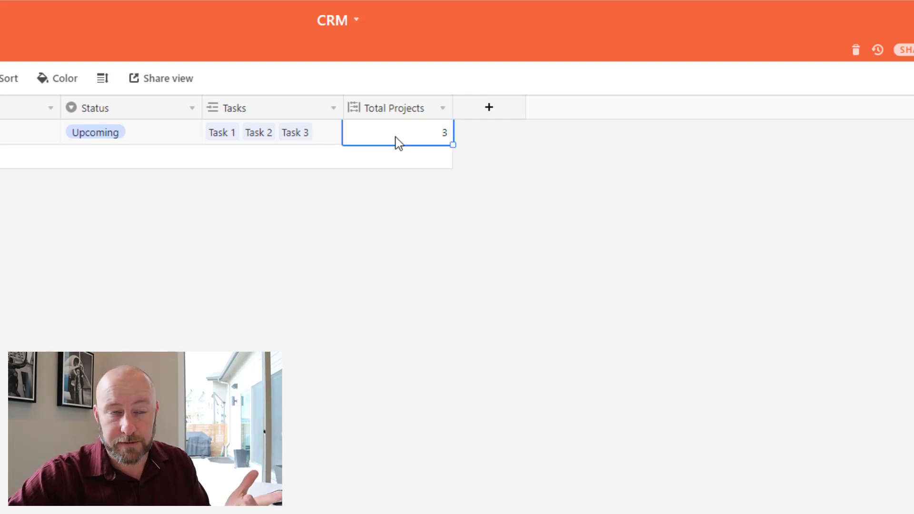
left_click(486, 113)
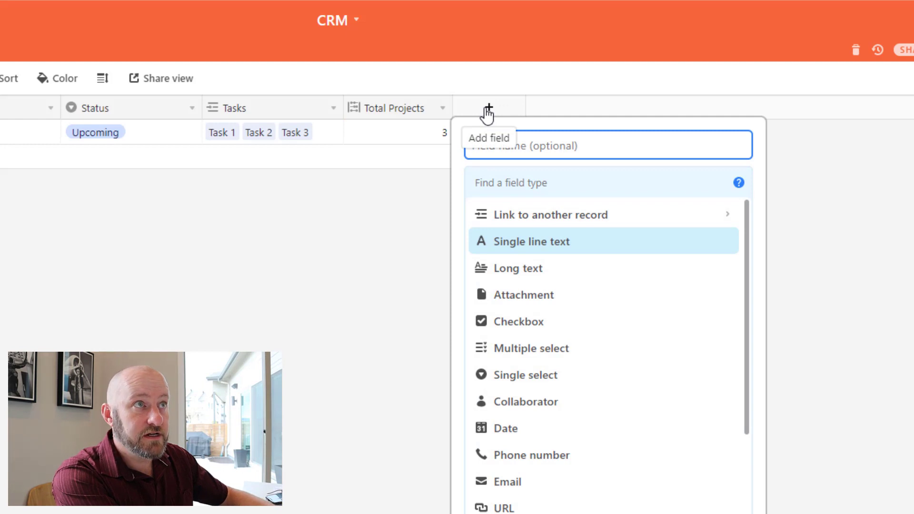
Set up a new Count field named 'Completed Tasks' that counts linked Tasks records.
type("D")
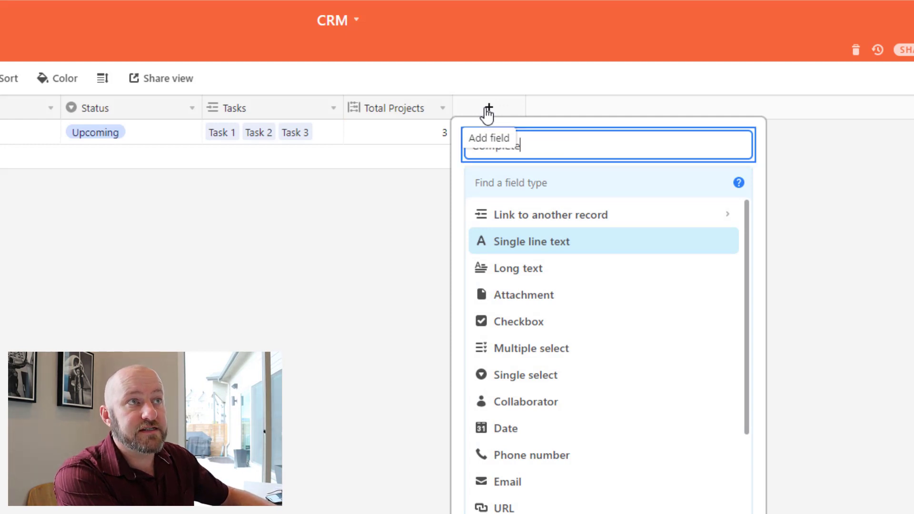
type("ompleted Tasks")
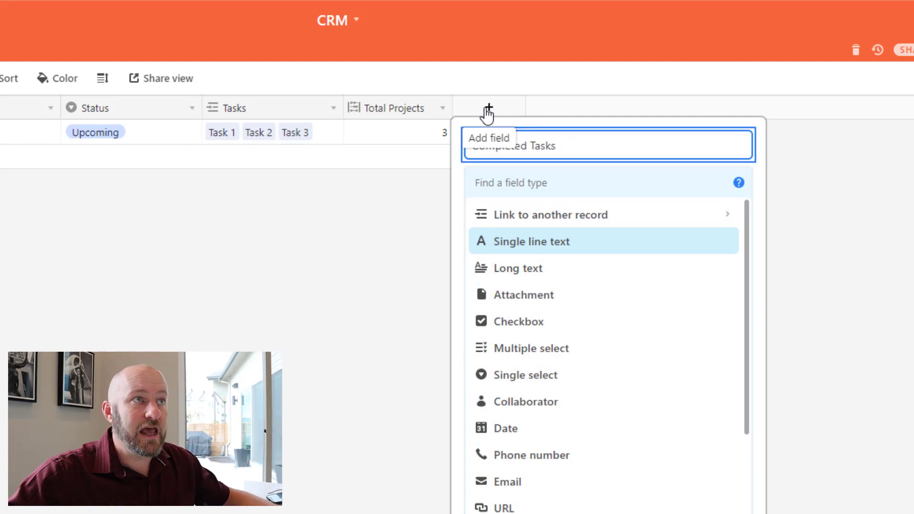
left_click(582, 179)
type("c")
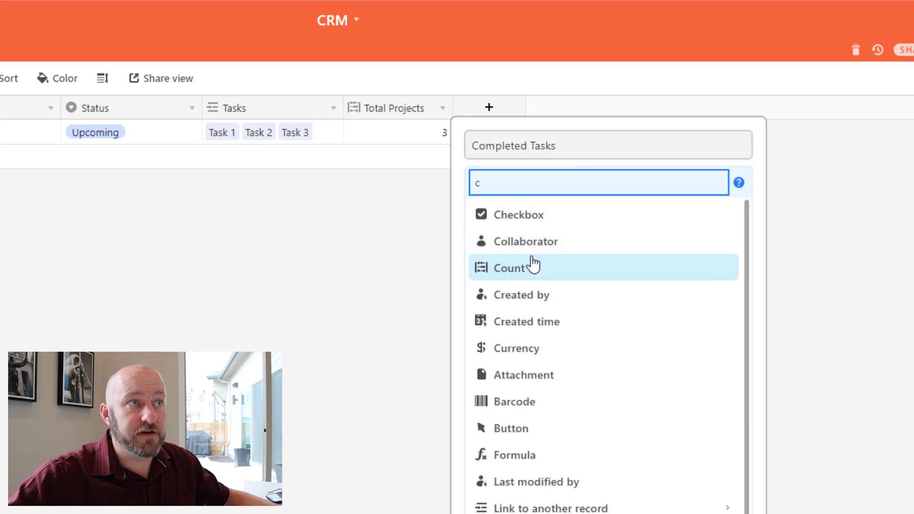
left_click(531, 266)
left_click(524, 269)
left_click(501, 342)
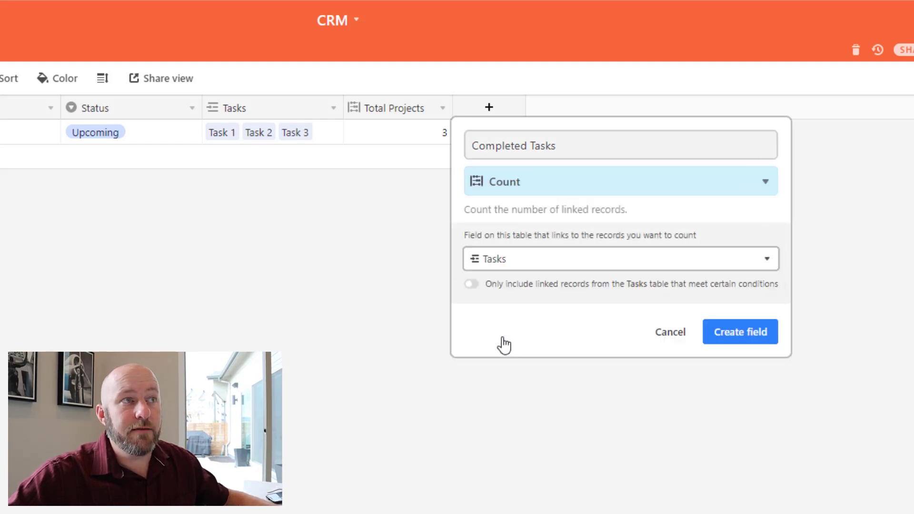
Count only tasks where Complete is checked, create the field, and narrow its column.
left_click(512, 288)
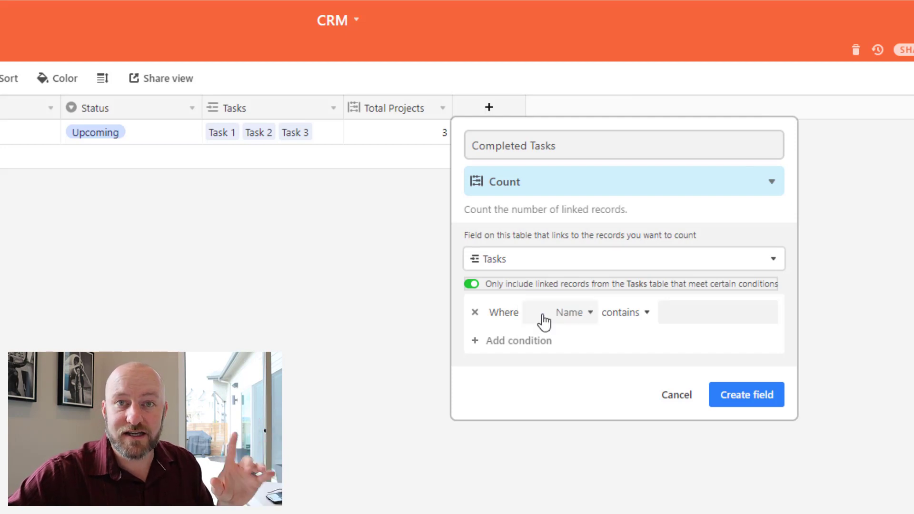
left_click(561, 317)
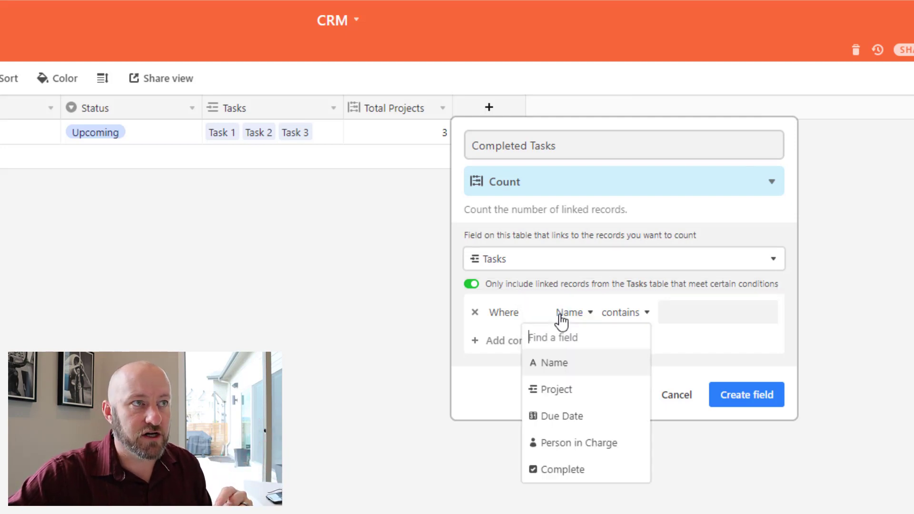
left_click(563, 469)
left_click(634, 314)
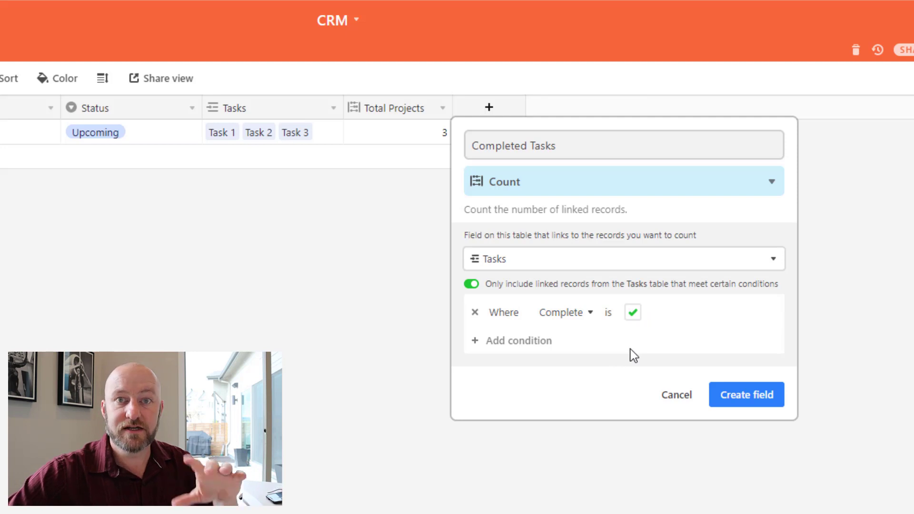
left_click(745, 399)
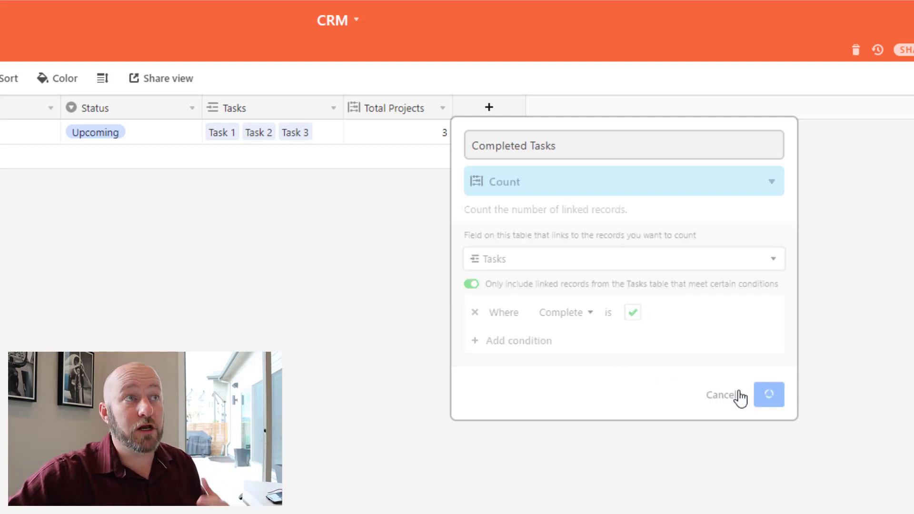
left_click_drag(593, 108, 577, 109)
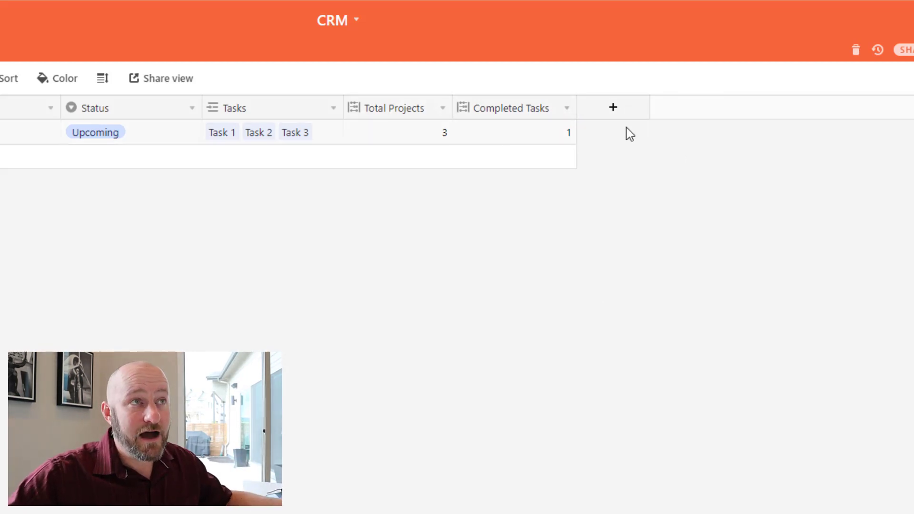
Add a new Formula field named 'Project Completion'.
left_click(617, 113)
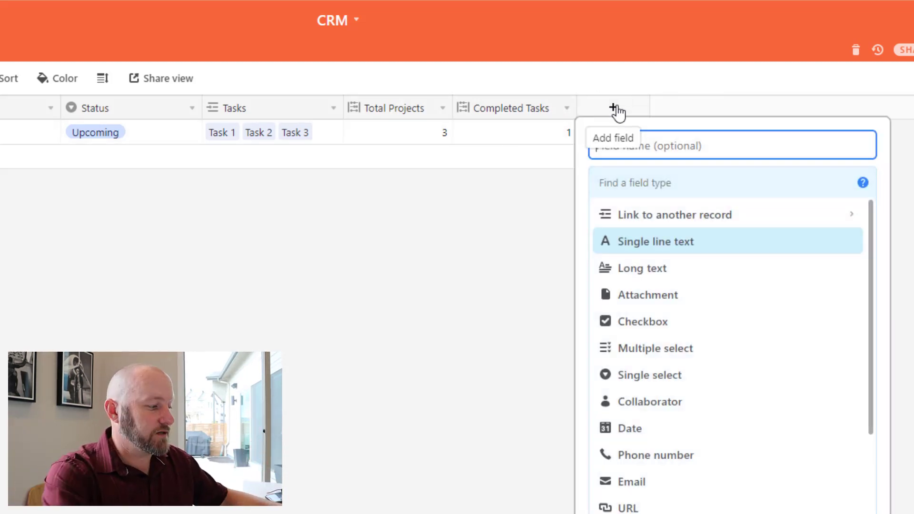
type("Project Completeion")
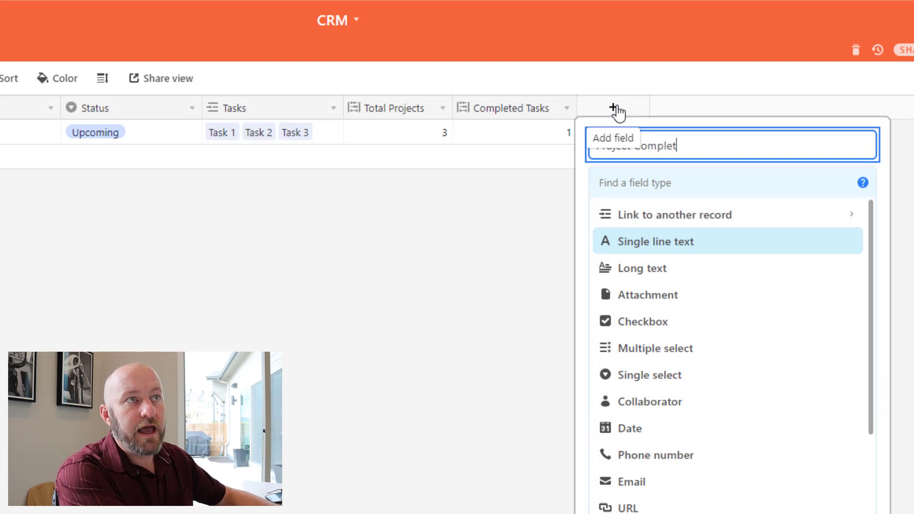
key("Tab")
type("fo")
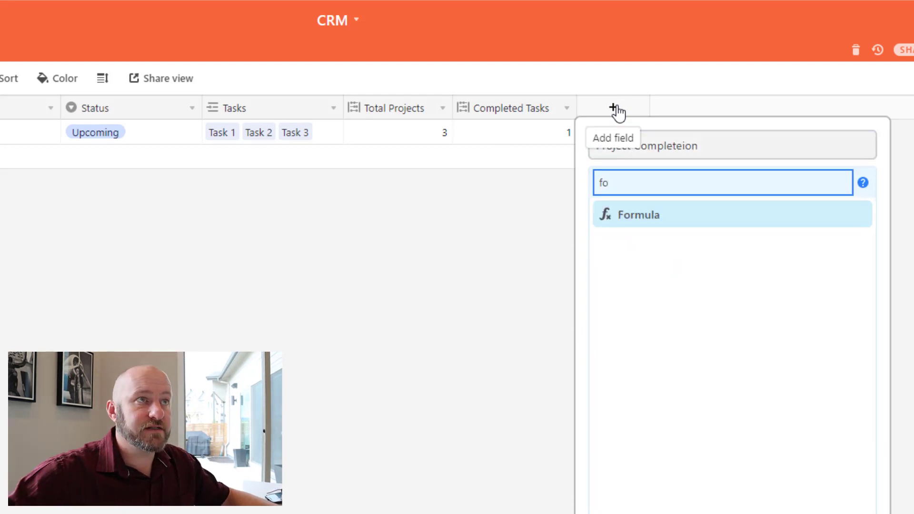
left_click(681, 146)
key("BackSpace")
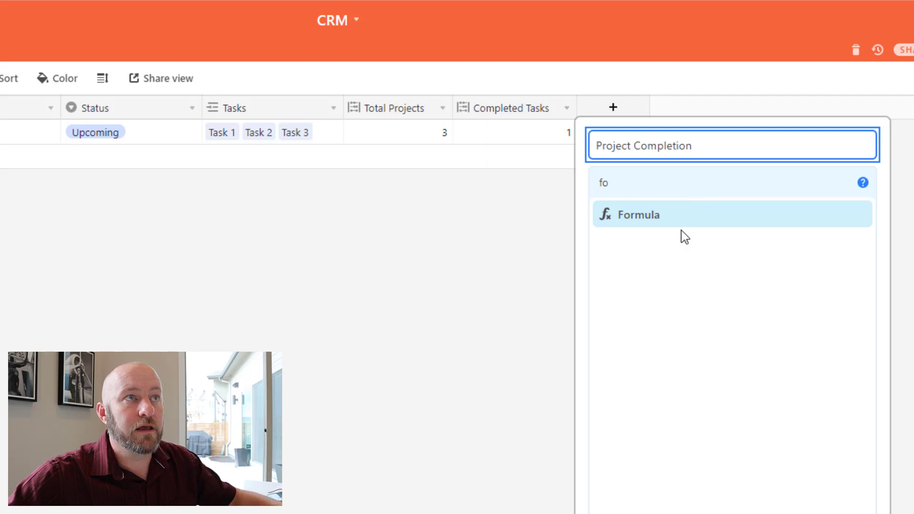
left_click(680, 222)
Enter the formula {Completed Tasks}/{Total Projects}.
left_click(672, 280)
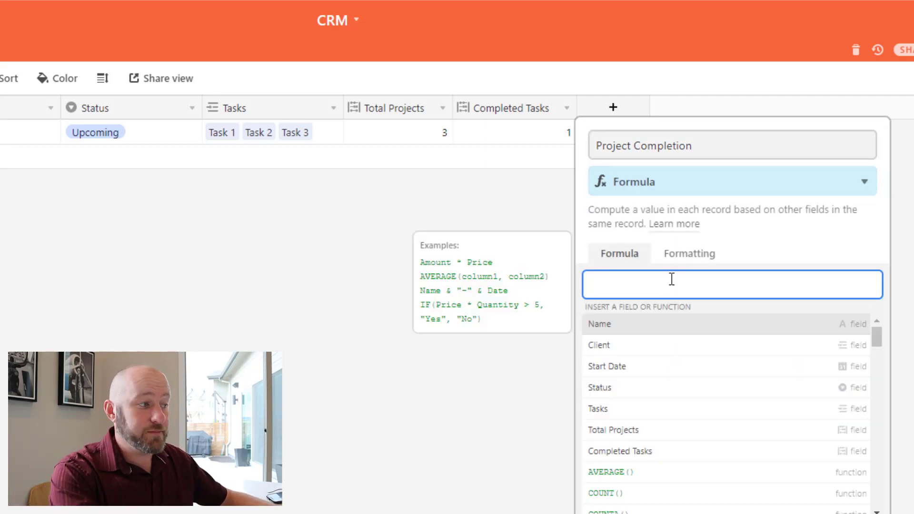
type("com")
key("Tab")
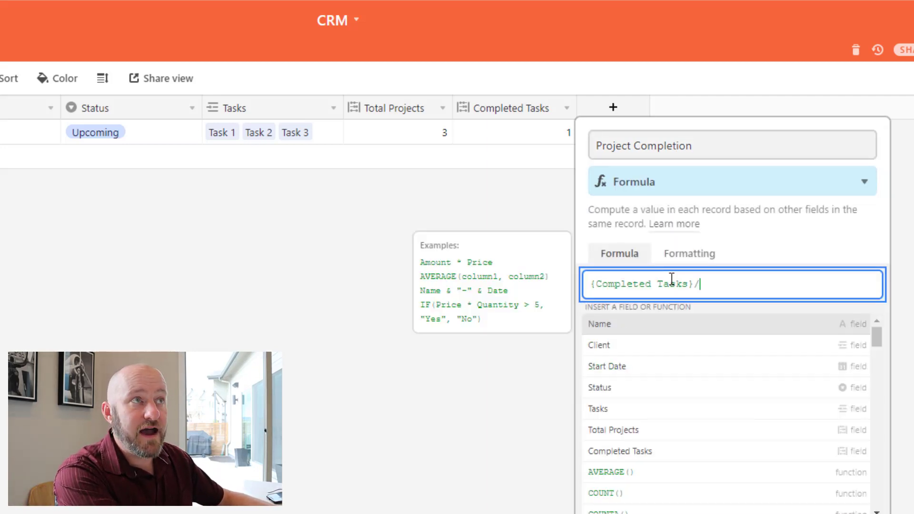
type("/tot")
key("Tab")
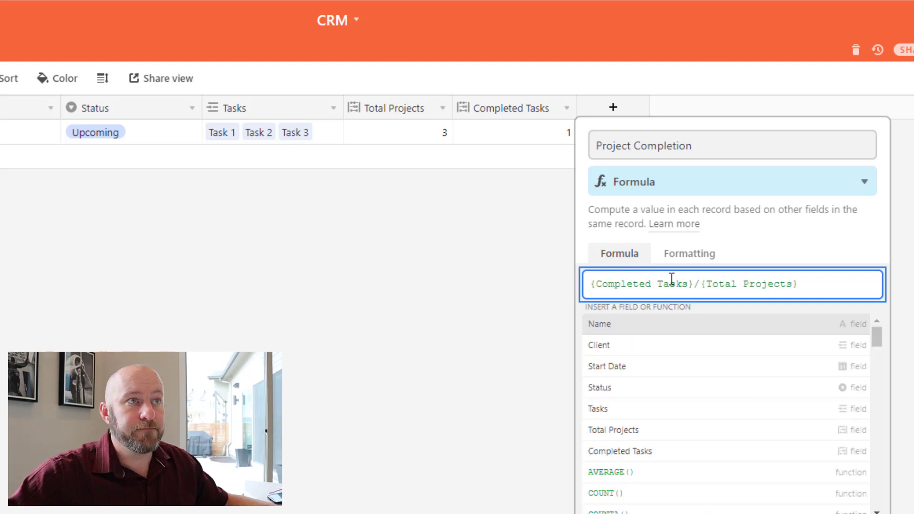
Format the result as Percent with precision 1, create the field, and narrow its column.
left_click(687, 256)
left_click(692, 305)
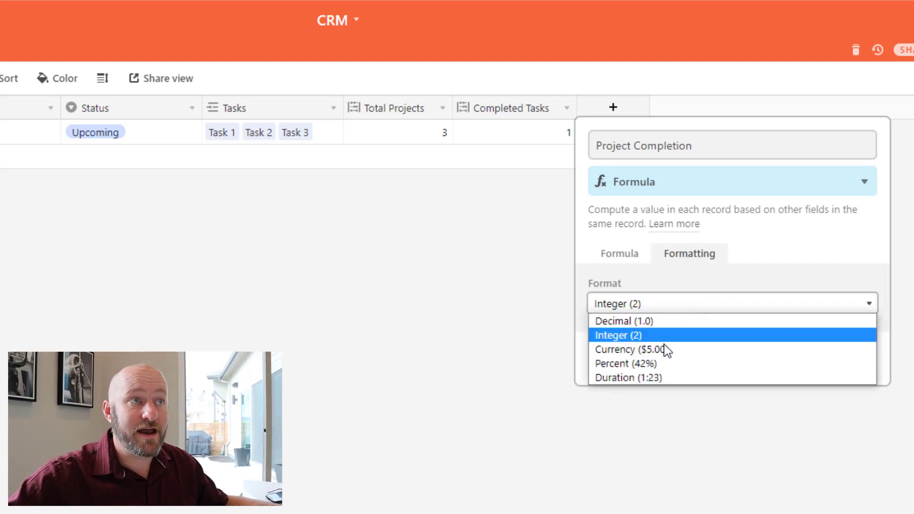
left_click(637, 364)
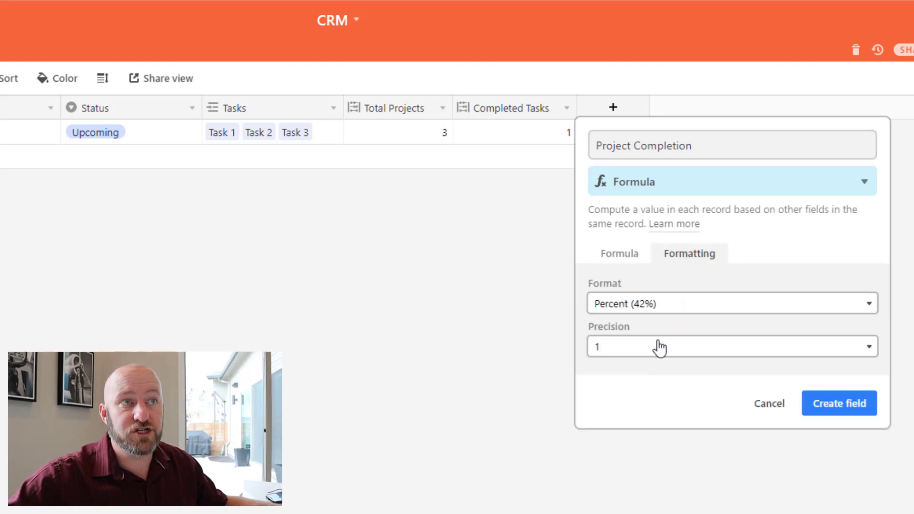
left_click(659, 347)
left_click(601, 365)
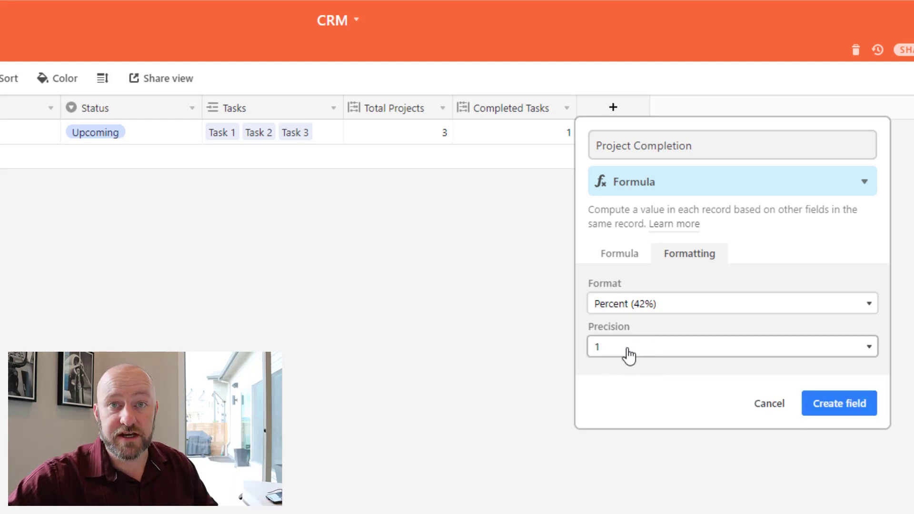
left_click(826, 407)
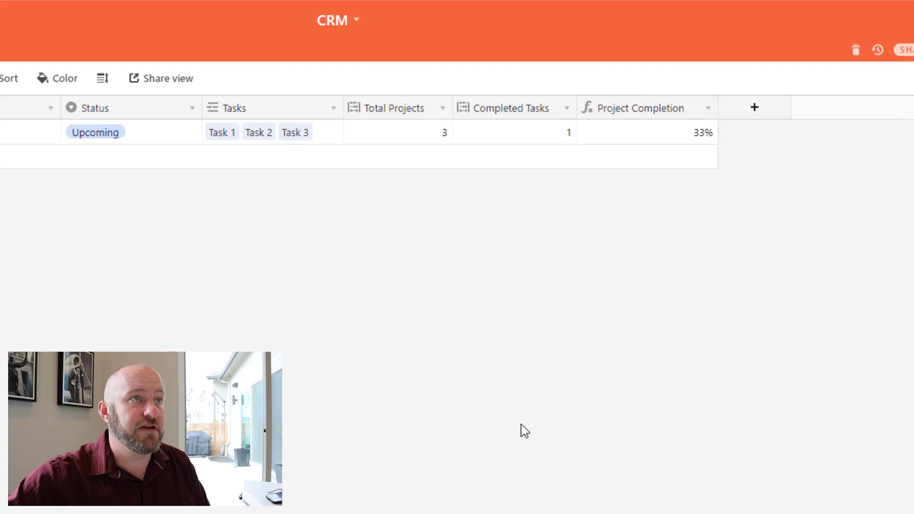
left_click_drag(714, 101, 702, 97)
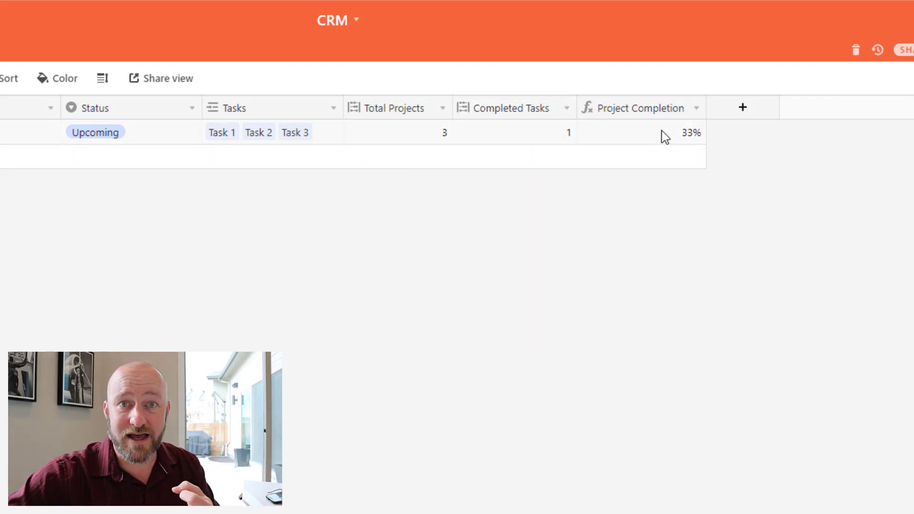
Hide the Total Projects and Completed Tasks fields, leaving Project Completion showing 33%.
right_click(411, 104)
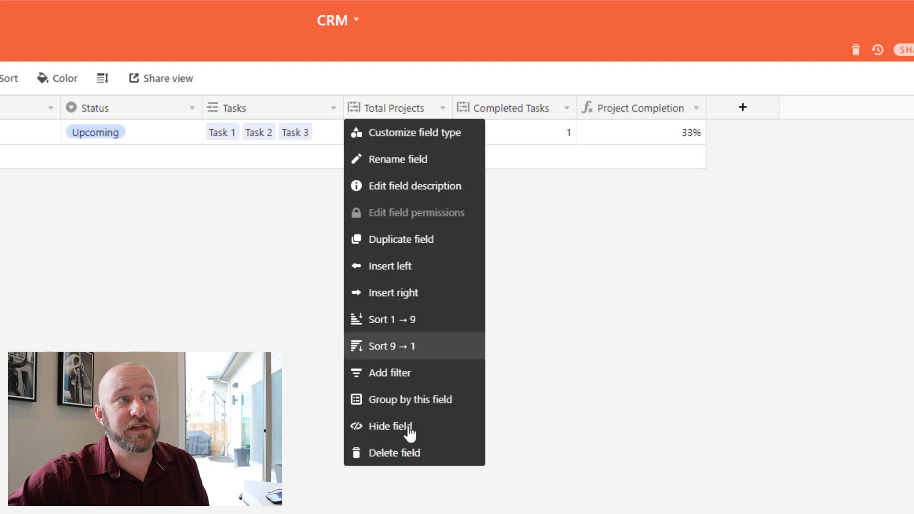
left_click(409, 427)
right_click(403, 114)
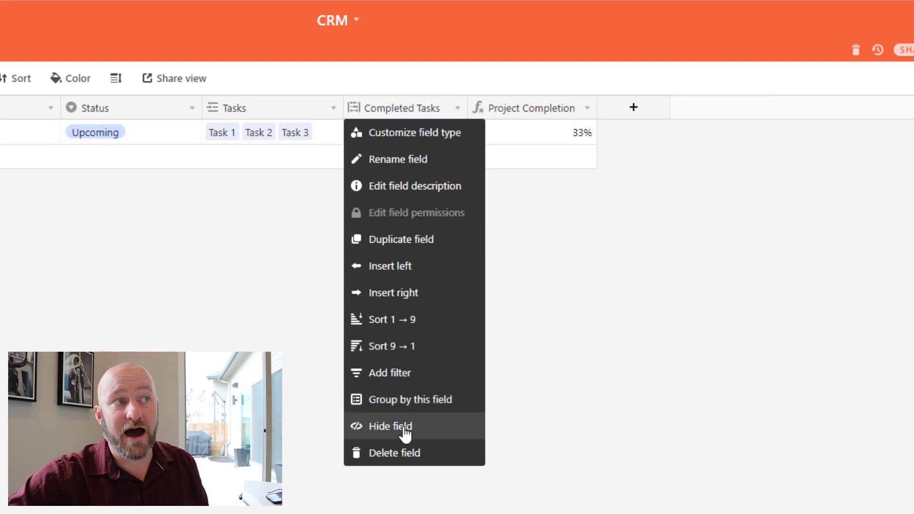
left_click(402, 427)
left_click(431, 134)
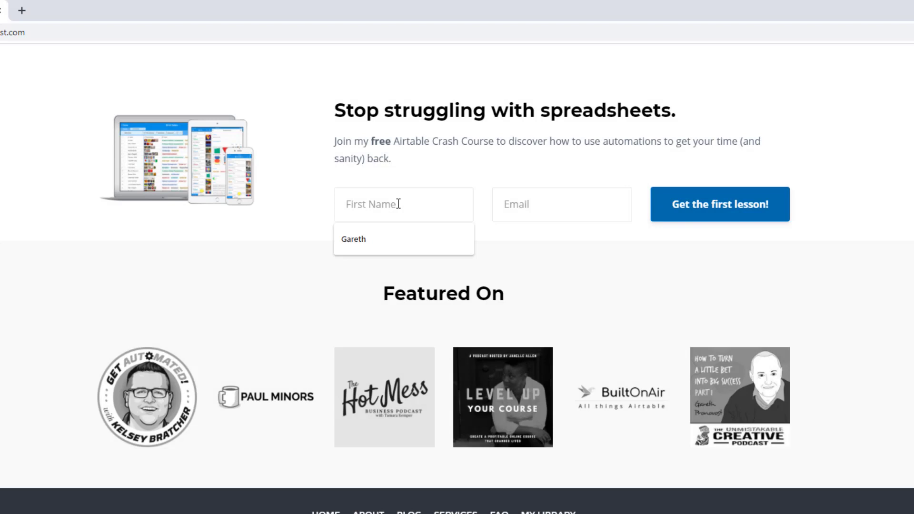
Fill the crash-course sign-up form with a first name and the suggested email address.
type("Gareth")
key("Tab")
type("garet")
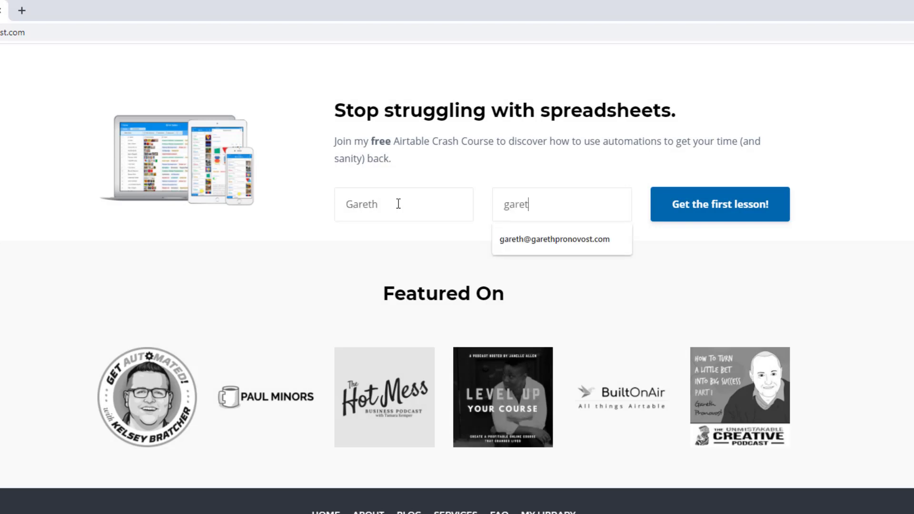
key("Down")
key("Return")
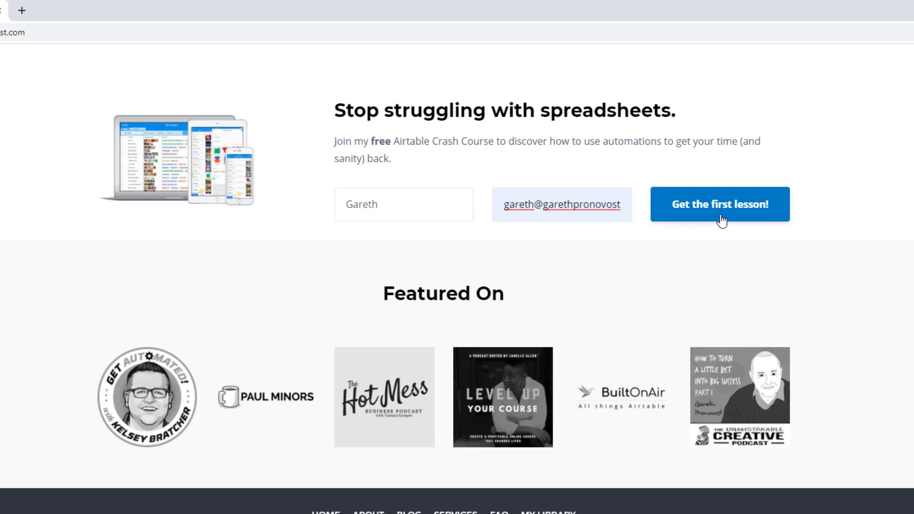
Go to the Services page and scroll to the three Airtable support option cards.
scroll(722, 222, "up", 20)
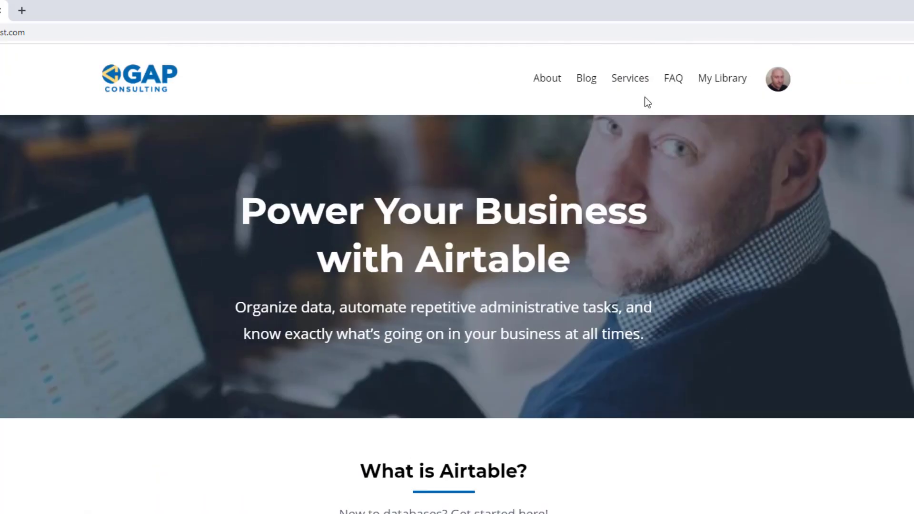
left_click(631, 88)
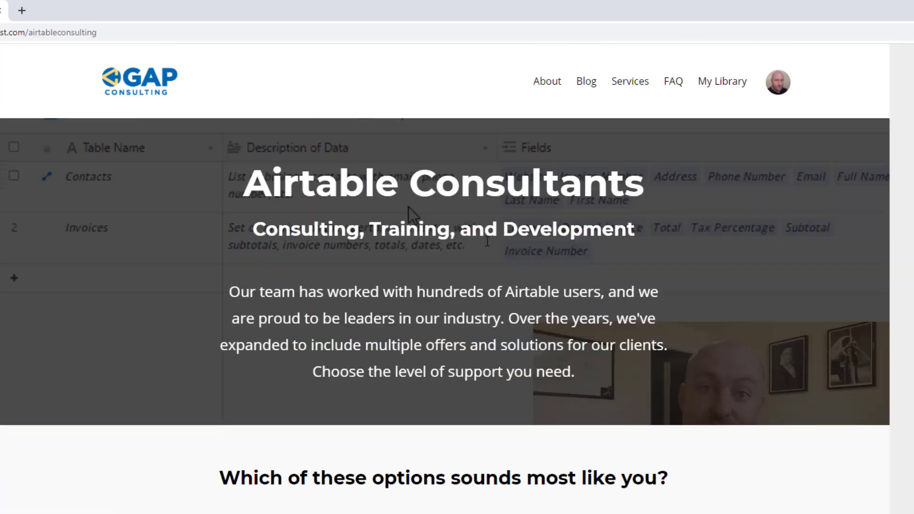
scroll(338, 318, "down", 8)
scroll(338, 318, "down", 2)
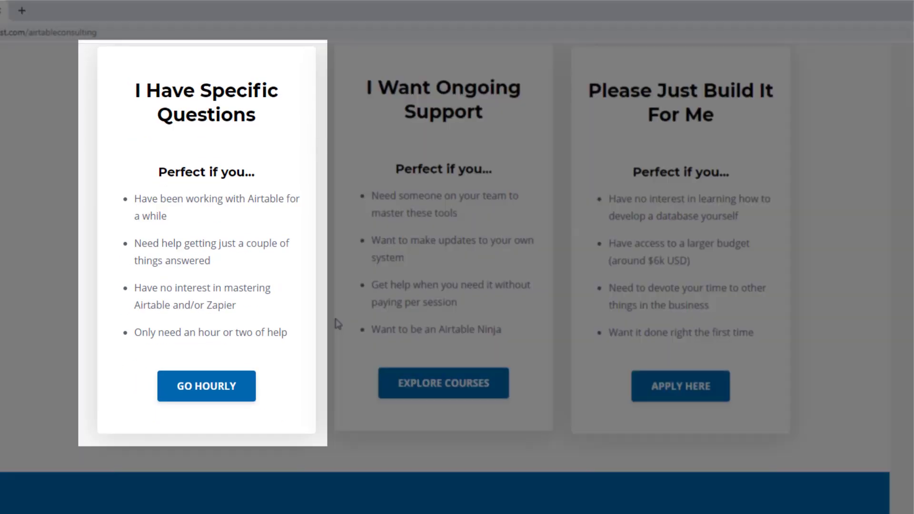